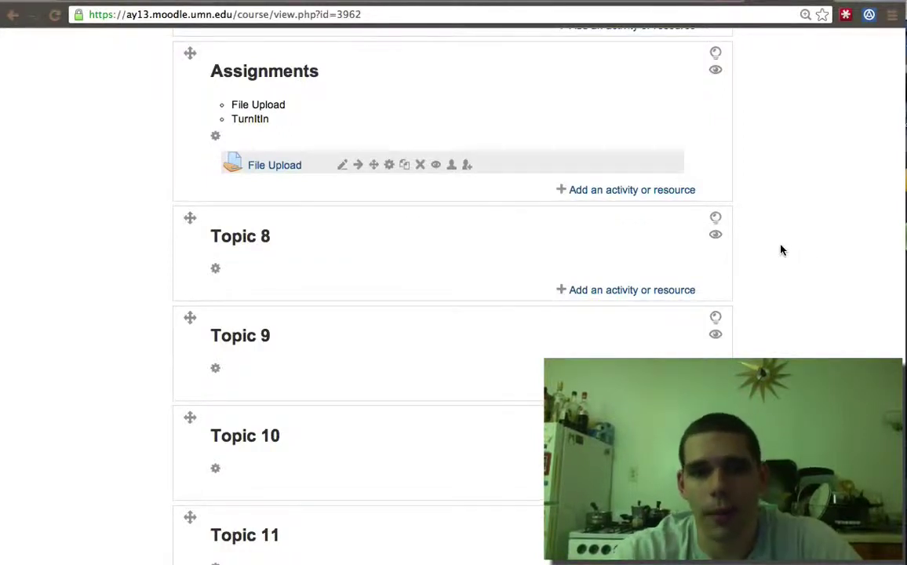
Add a Turnitin Assignment activity to the Assignments section through the activity chooser.
{"action": "left_click", "coordinate": [597, 192]}
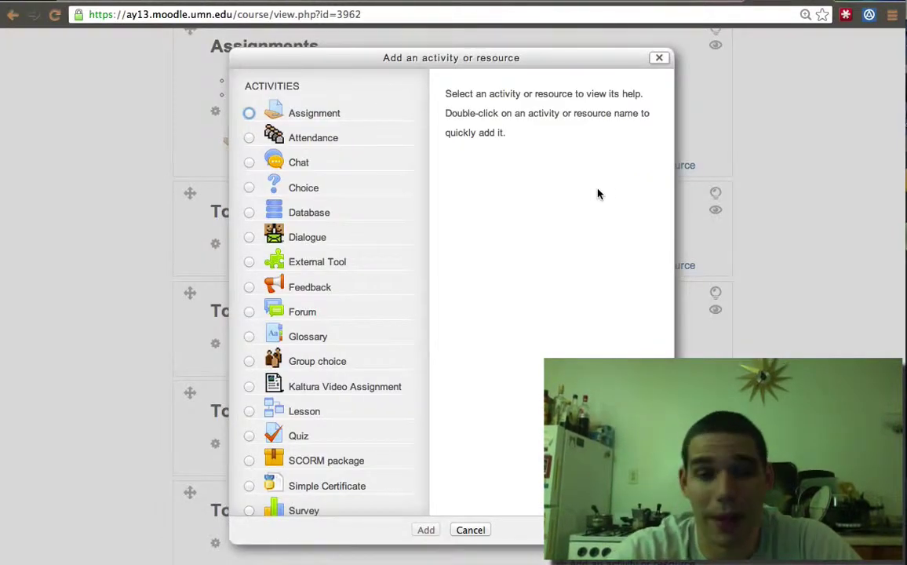
{"action": "scroll", "coordinate": [348, 247], "scroll_direction": "down", "scroll_amount": 5}
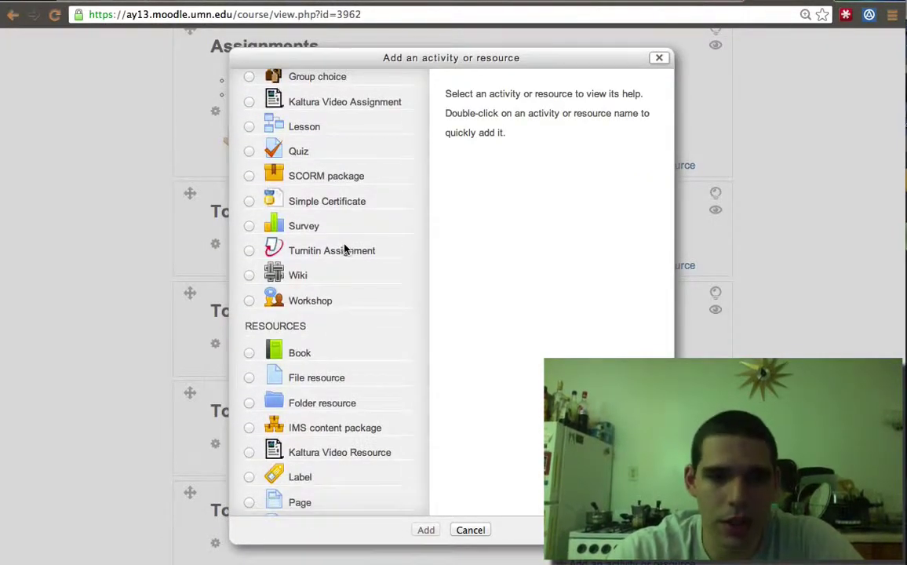
{"action": "left_click", "coordinate": [249, 250]}
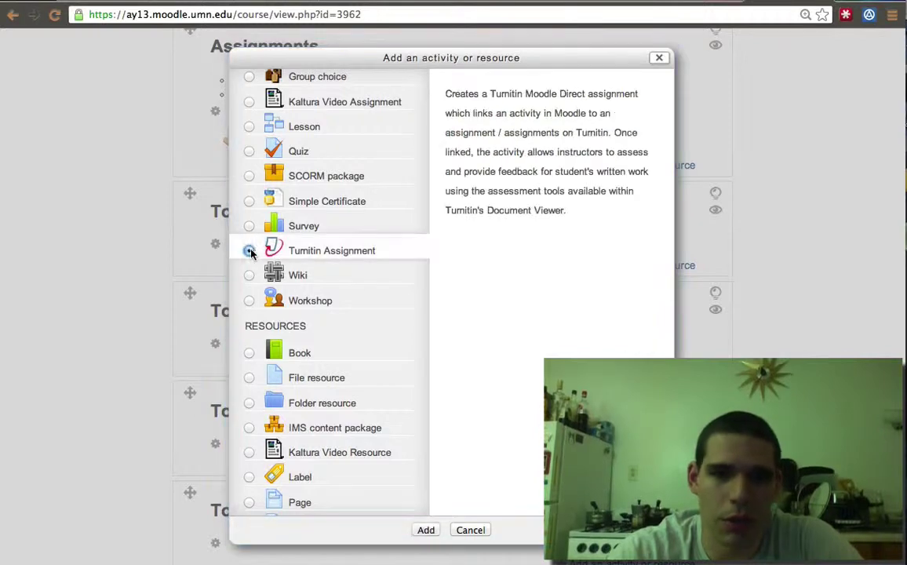
{"action": "left_click", "coordinate": [425, 531]}
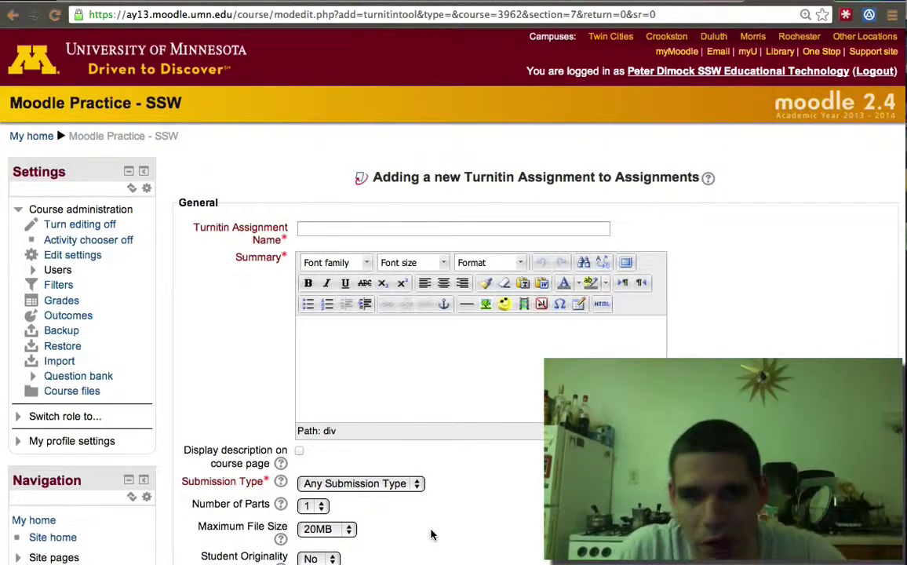
Enter the name 'TurnitIn Assignment' and the summary 'Turnitin File Upload'.
{"action": "left_click", "coordinate": [368, 230]}
{"action": "type", "text": "Tur"}
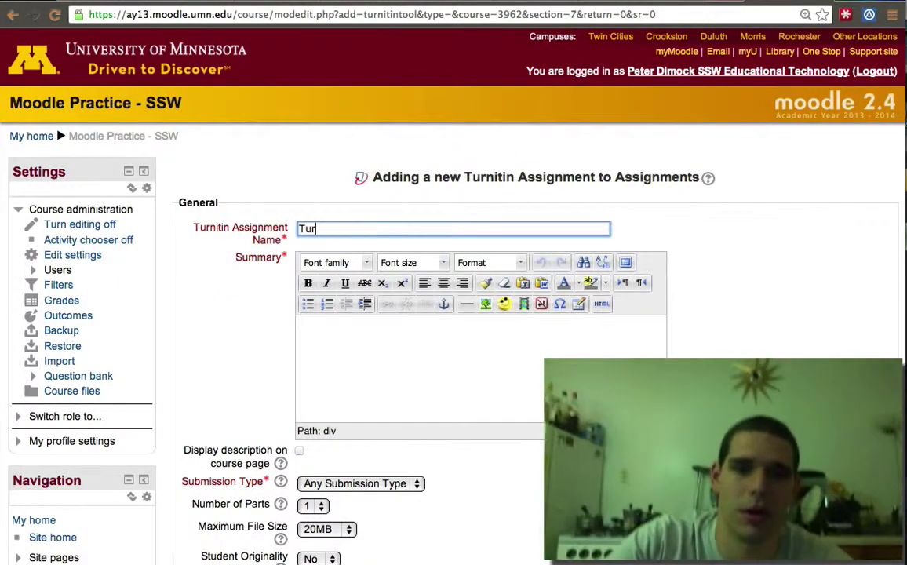
{"action": "type", "text": "nitIn "}
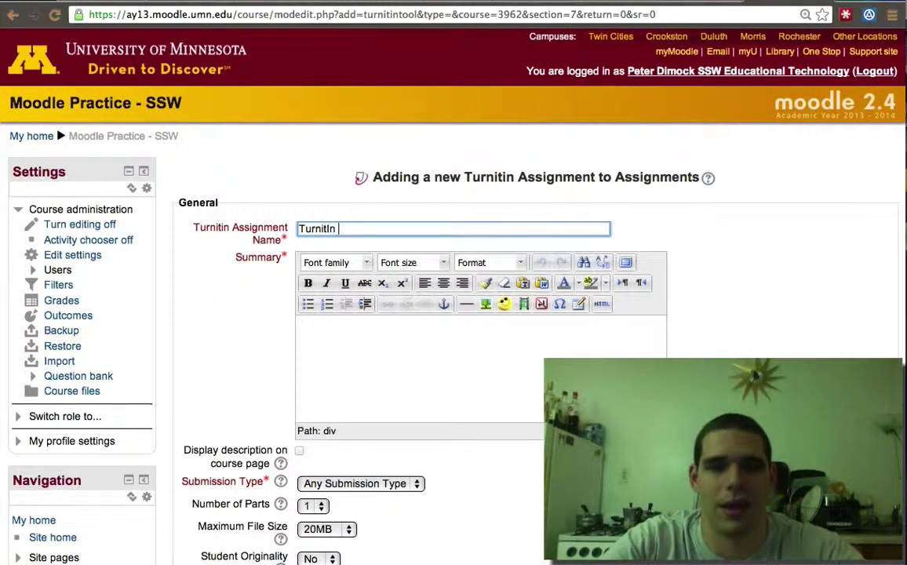
{"action": "type", "text": "Assignment"}
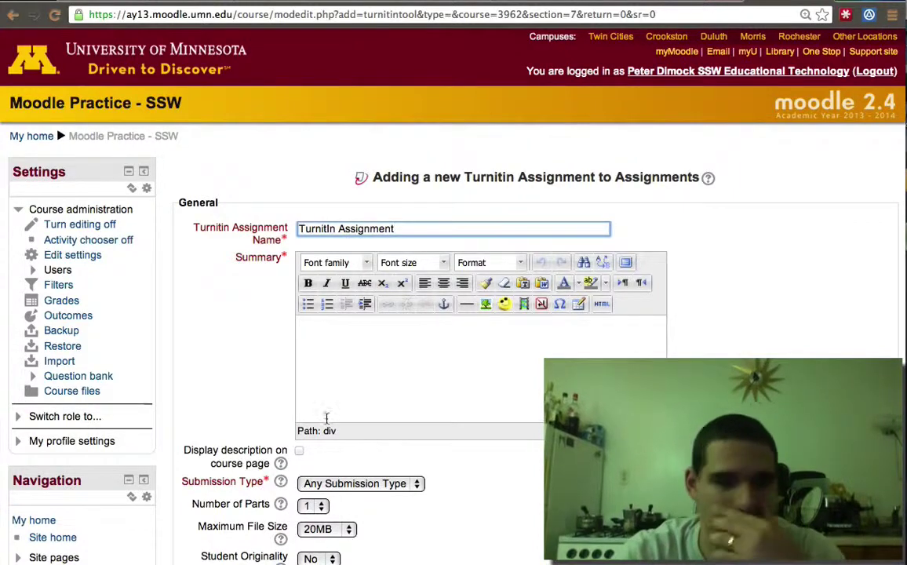
{"action": "left_click", "coordinate": [329, 392]}
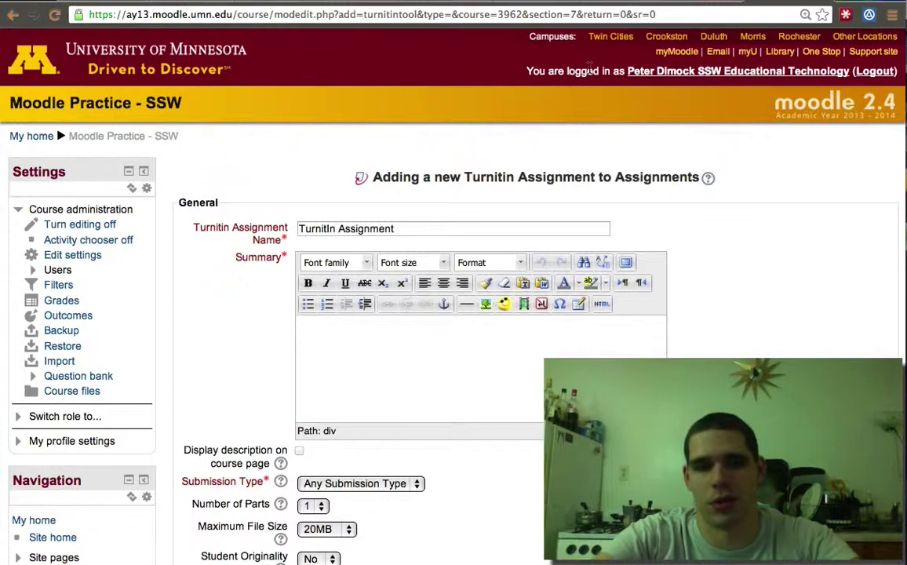
{"action": "type", "text": "Turn"}
{"action": "key", "text": "BackSpace"}
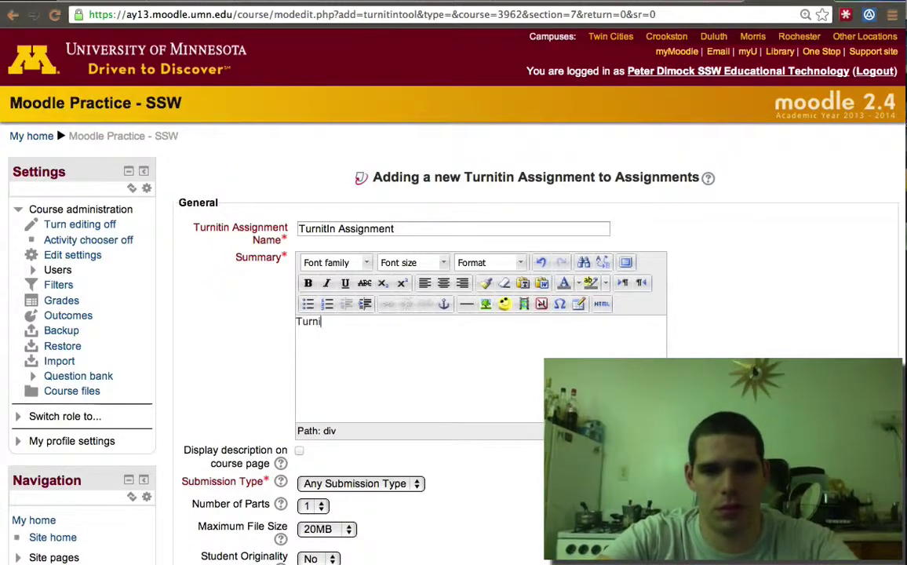
{"action": "type", "text": "itin F"}
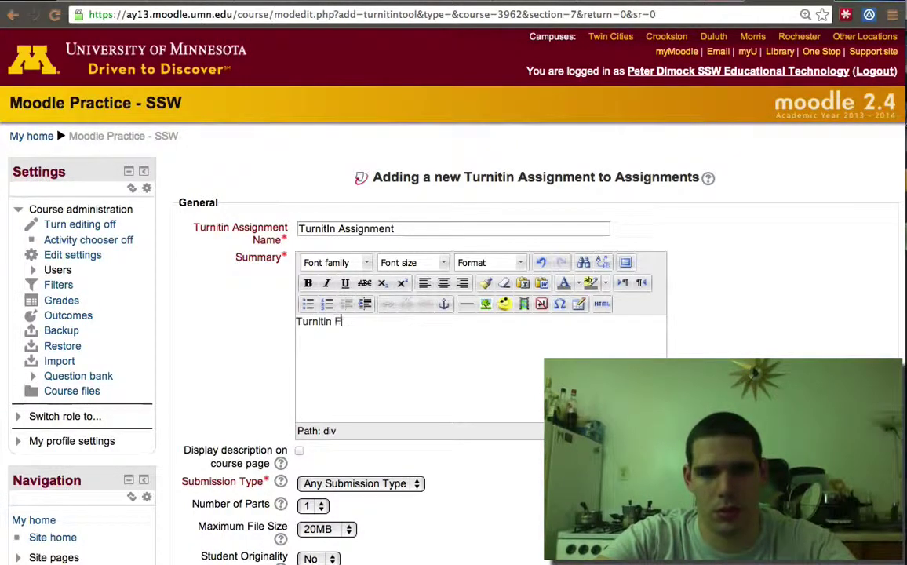
{"action": "type", "text": "ile Upload"}
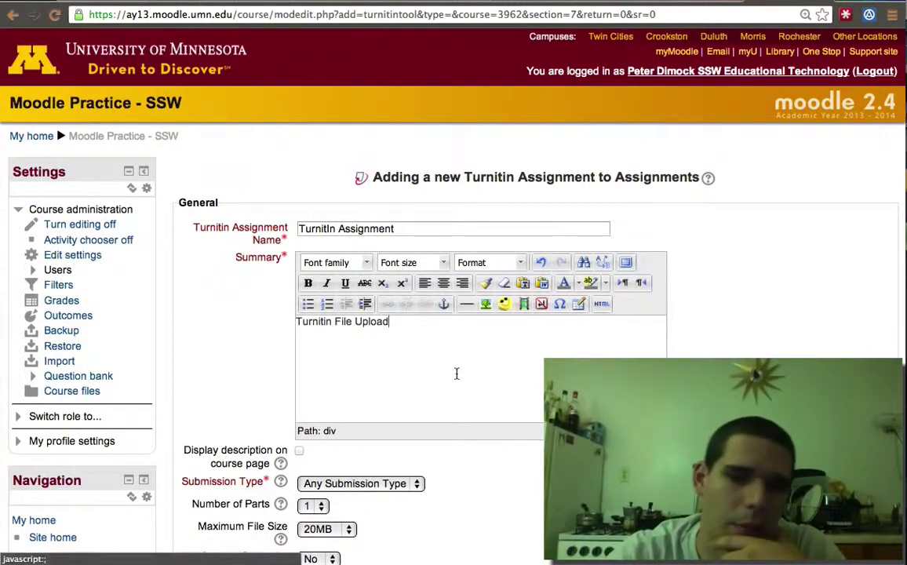
Set Submission Type to File Upload and keep Maximum File Size at 20MB, checking its help.
{"action": "scroll", "coordinate": [455, 373], "scroll_direction": "down", "scroll_amount": 4}
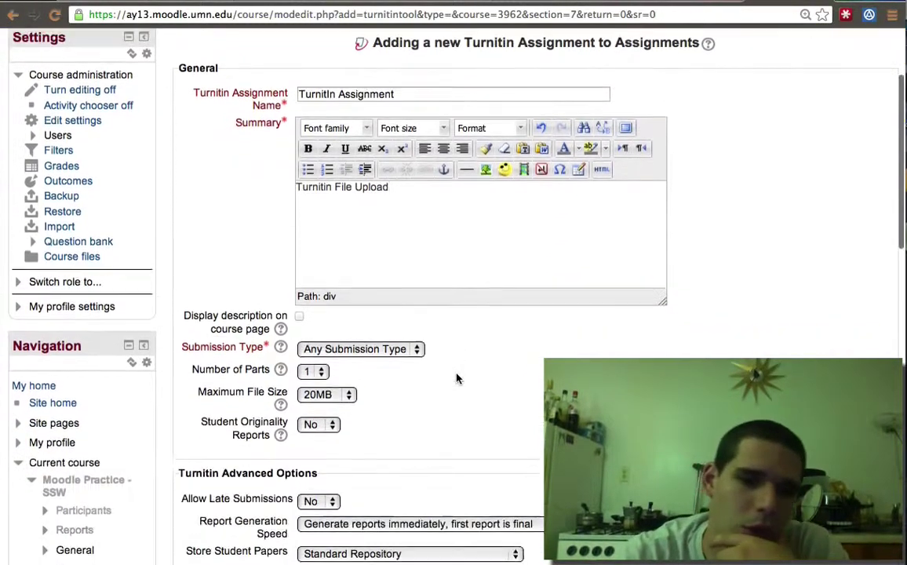
{"action": "left_click", "coordinate": [349, 344]}
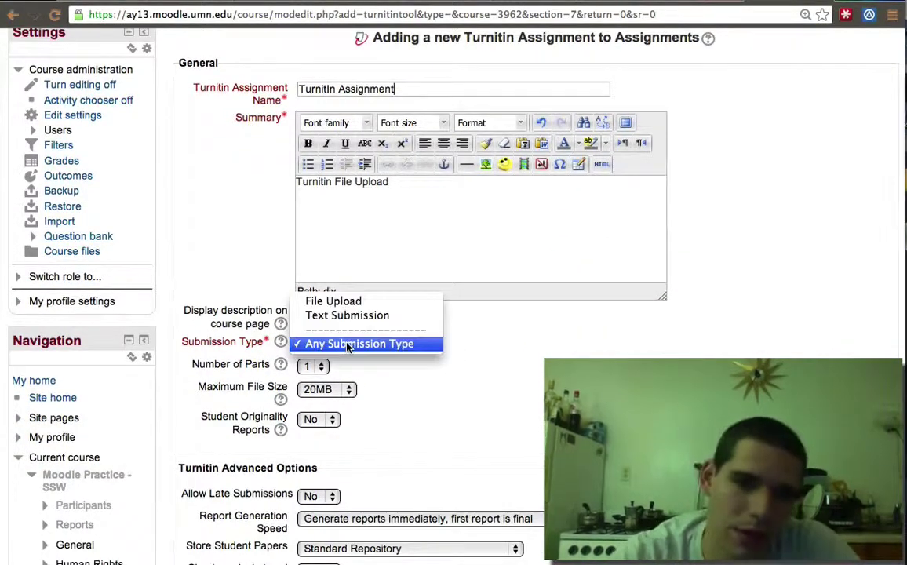
{"action": "left_click", "coordinate": [334, 301]}
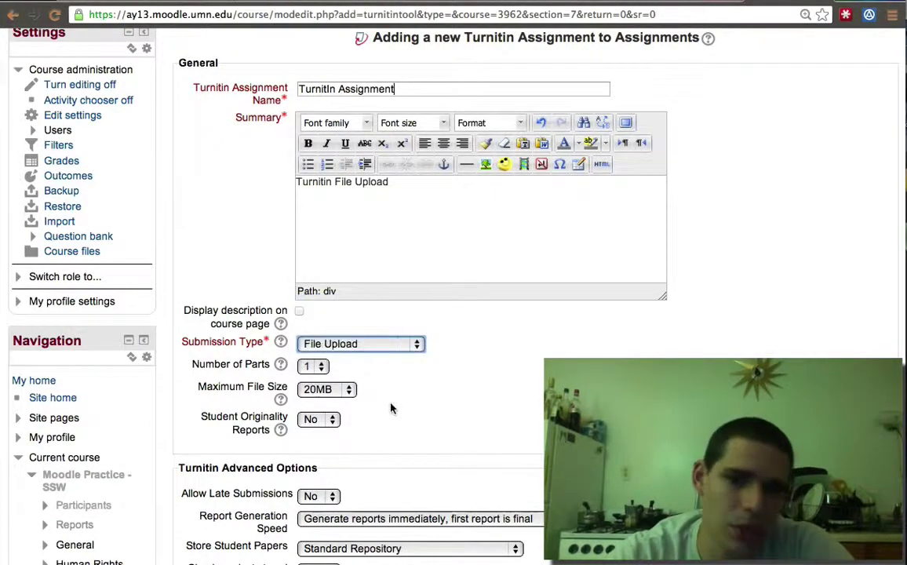
{"action": "left_click", "coordinate": [328, 389]}
{"action": "left_click", "coordinate": [440, 392]}
{"action": "scroll", "coordinate": [440, 392], "scroll_direction": "down", "scroll_amount": 3}
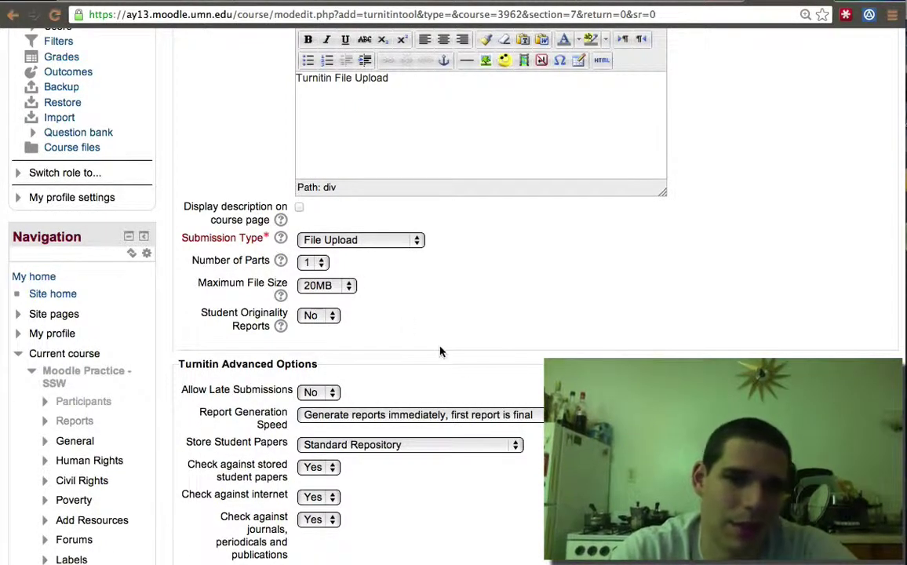
{"action": "left_click", "coordinate": [280, 296]}
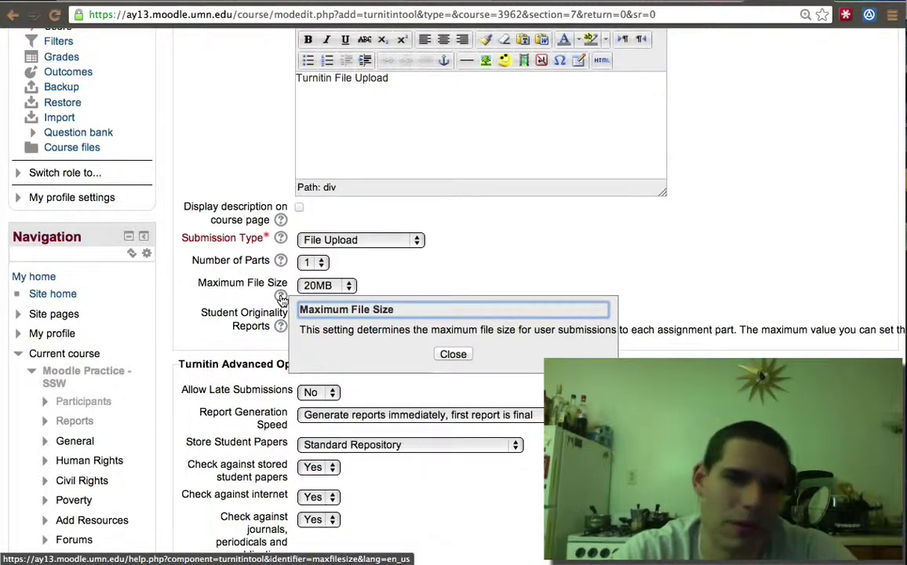
{"action": "left_click", "coordinate": [453, 354]}
{"action": "scroll", "coordinate": [440, 354], "scroll_direction": "down", "scroll_amount": 2}
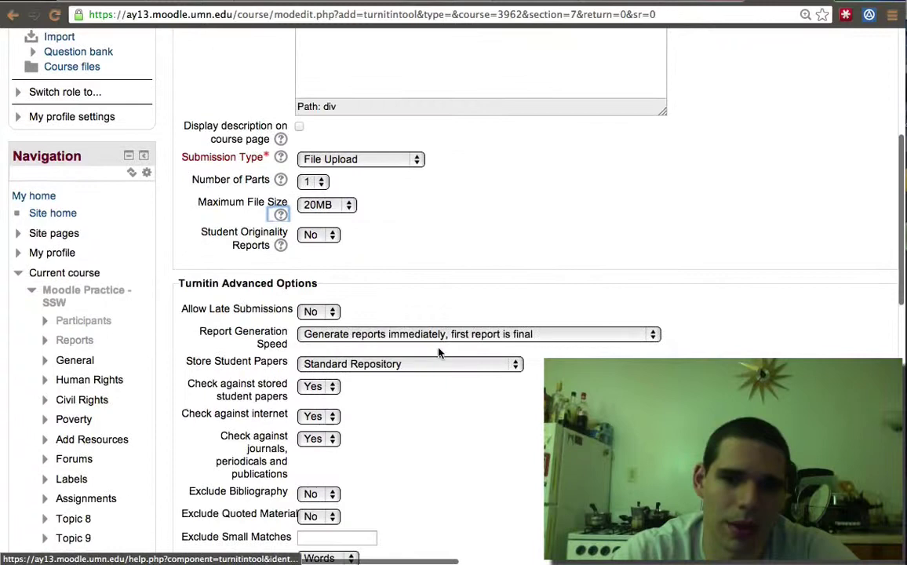
Set Allow Late Submissions to Yes and reports to generate immediately, overwritable until due date.
{"action": "left_click", "coordinate": [327, 310]}
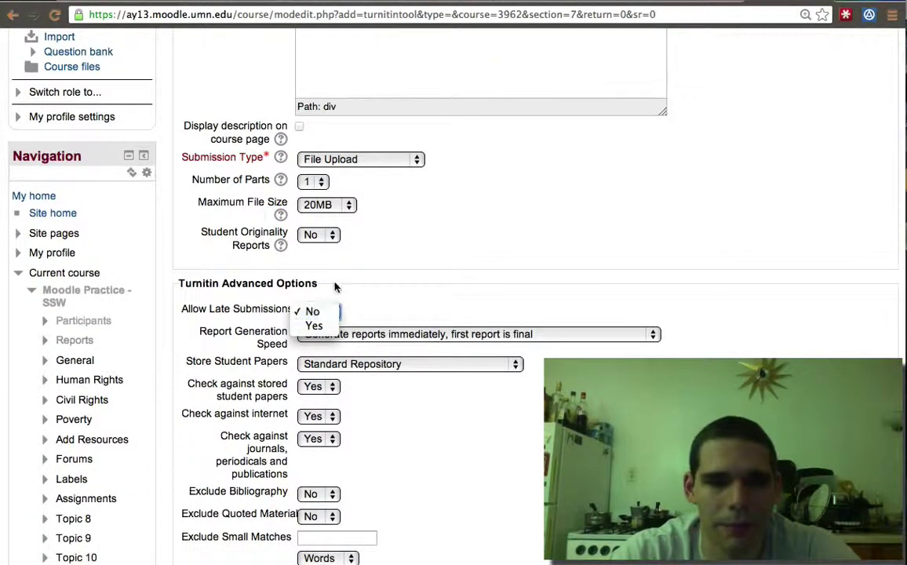
{"action": "left_click", "coordinate": [334, 290]}
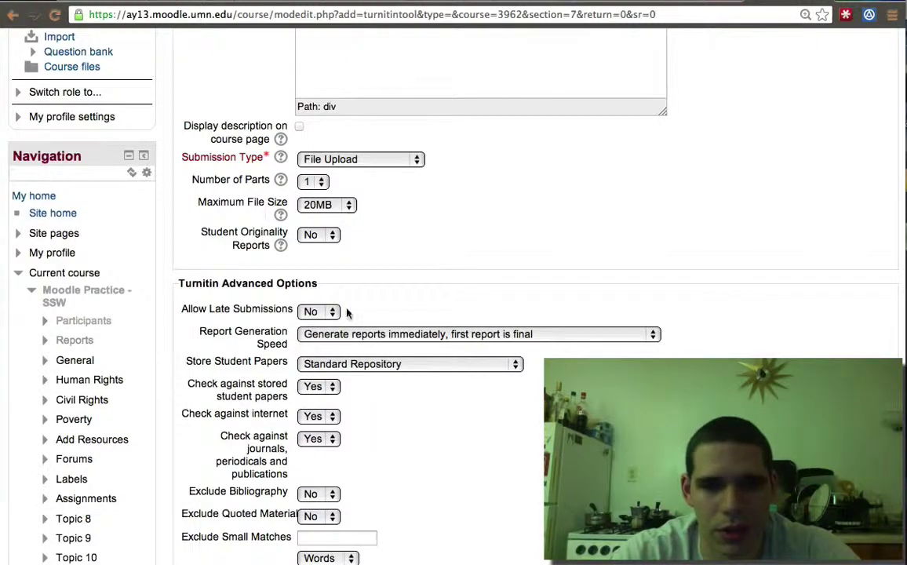
{"action": "left_click", "coordinate": [317, 311]}
{"action": "left_click", "coordinate": [318, 330]}
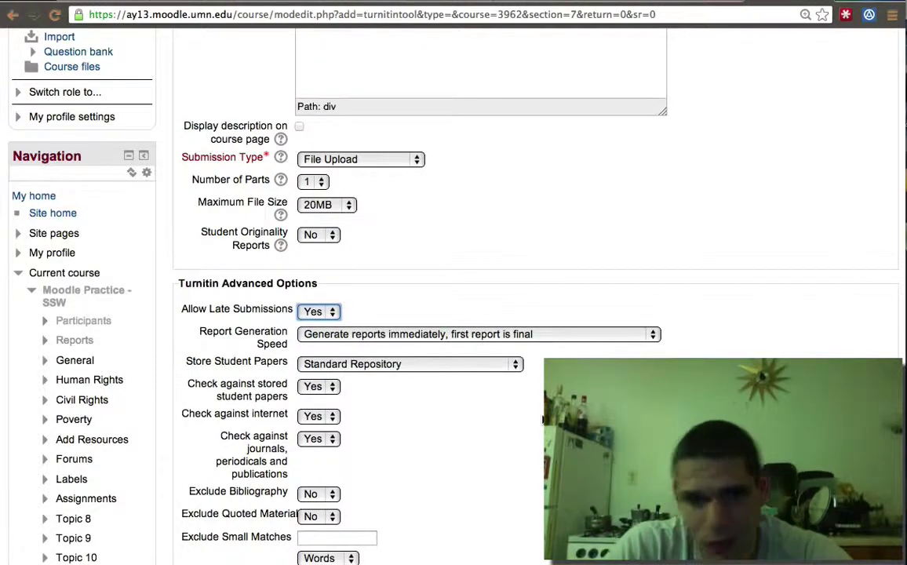
{"action": "left_click", "coordinate": [462, 333]}
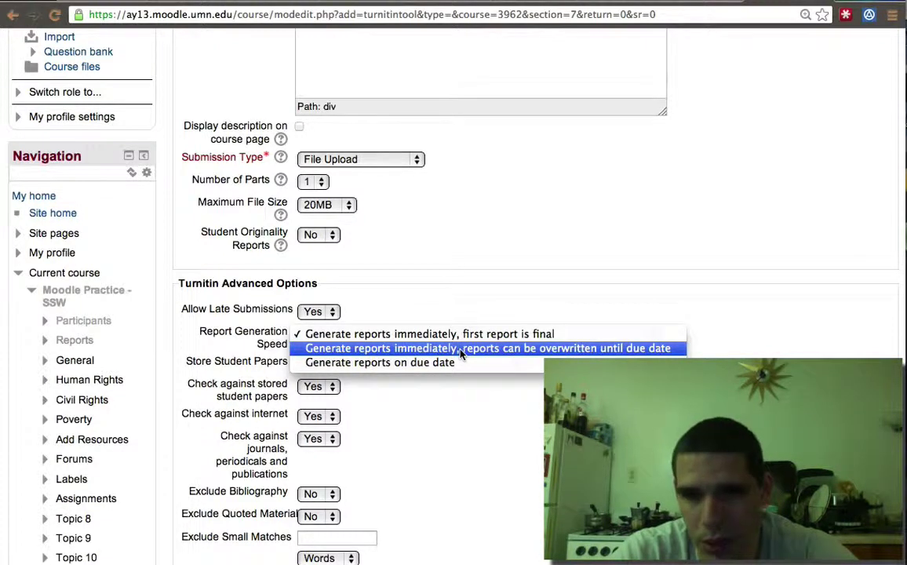
{"action": "left_click", "coordinate": [463, 348]}
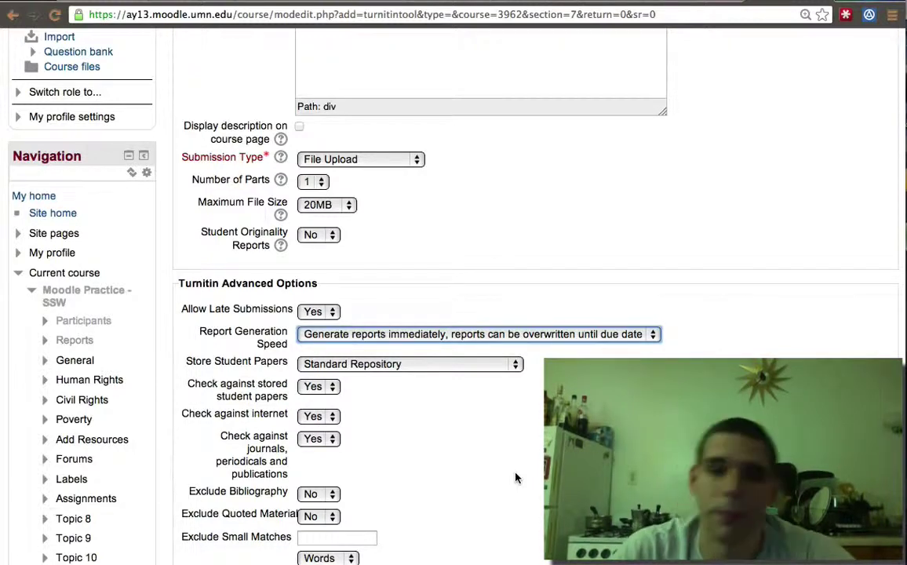
Try Exclude Quoted Material set to Yes, then return it to No.
{"action": "scroll", "coordinate": [515, 477], "scroll_direction": "down", "scroll_amount": 5}
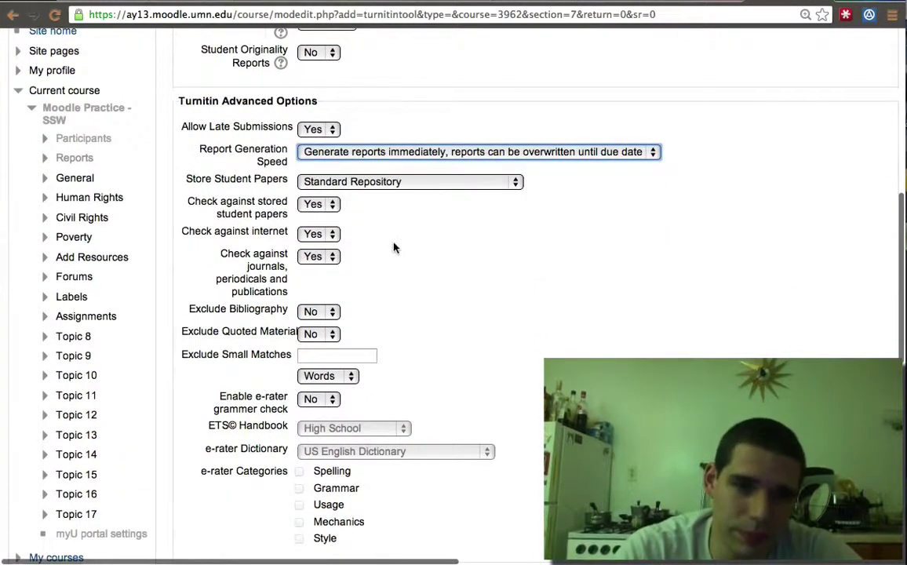
{"action": "scroll", "coordinate": [398, 248], "scroll_direction": "down", "scroll_amount": 1}
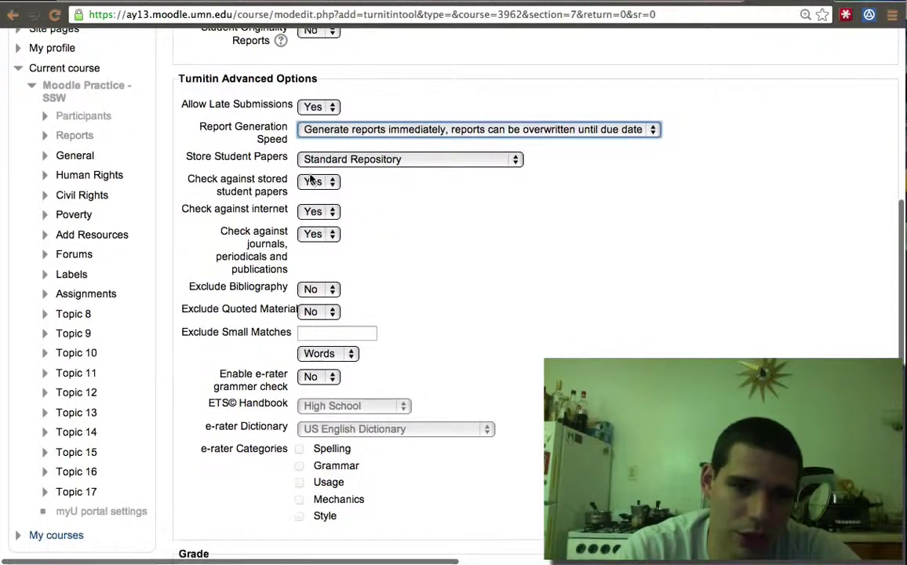
{"action": "scroll", "coordinate": [412, 335], "scroll_direction": "down", "scroll_amount": 2}
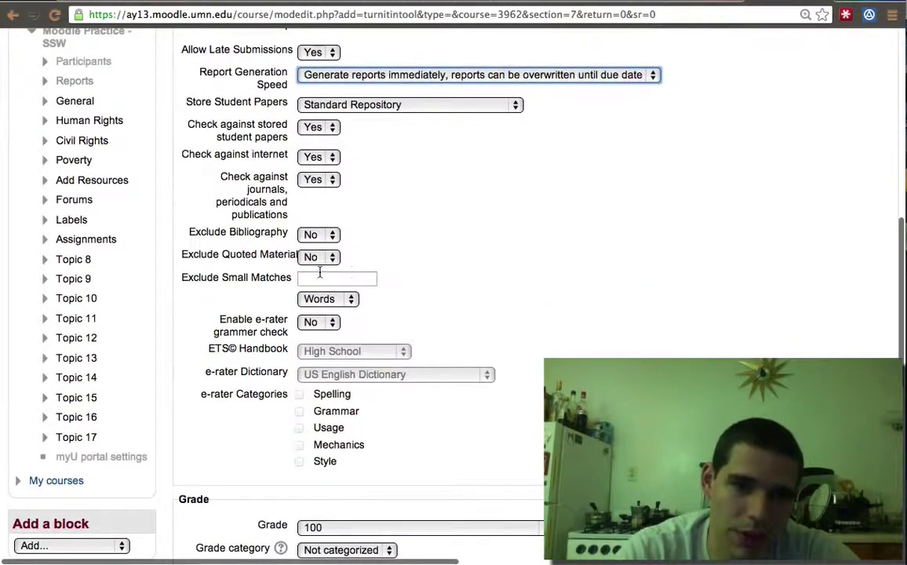
{"action": "scroll", "coordinate": [429, 379], "scroll_direction": "down", "scroll_amount": 2}
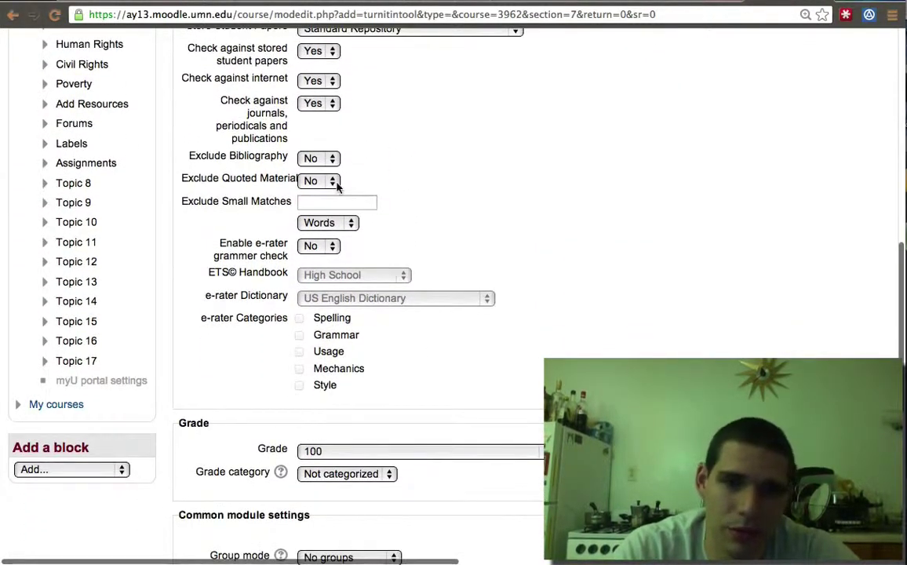
{"action": "left_click", "coordinate": [332, 182]}
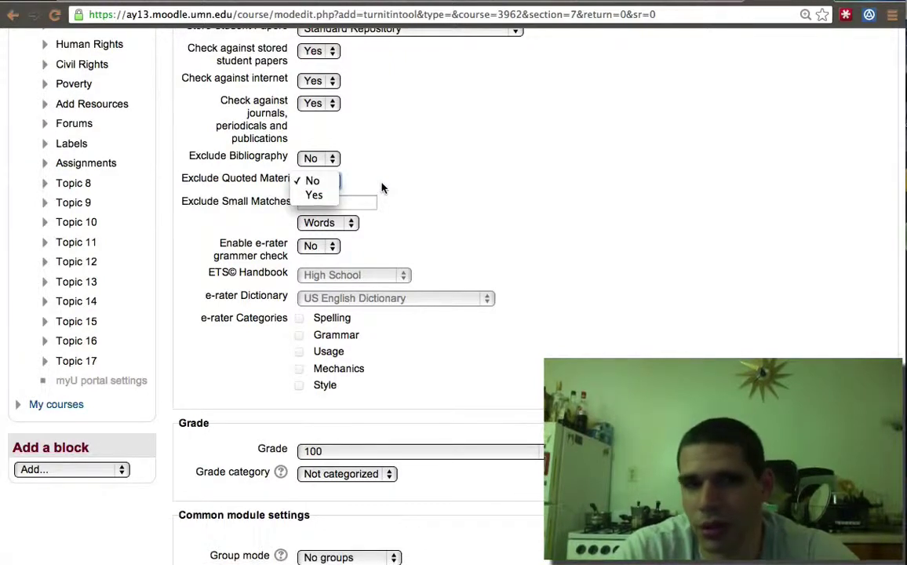
{"action": "left_click", "coordinate": [381, 186]}
{"action": "left_click", "coordinate": [317, 182]}
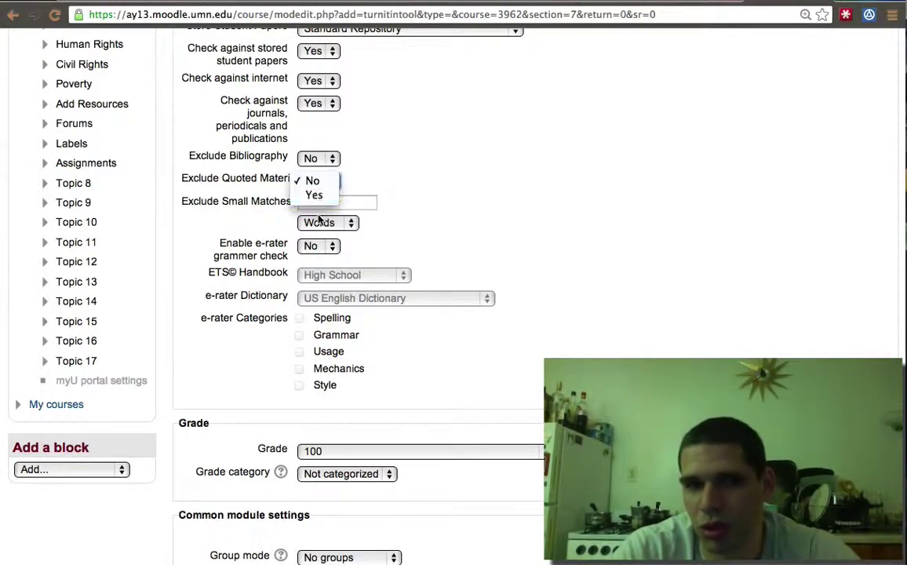
{"action": "left_click", "coordinate": [313, 195]}
{"action": "scroll", "coordinate": [431, 278], "scroll_direction": "down", "scroll_amount": 3}
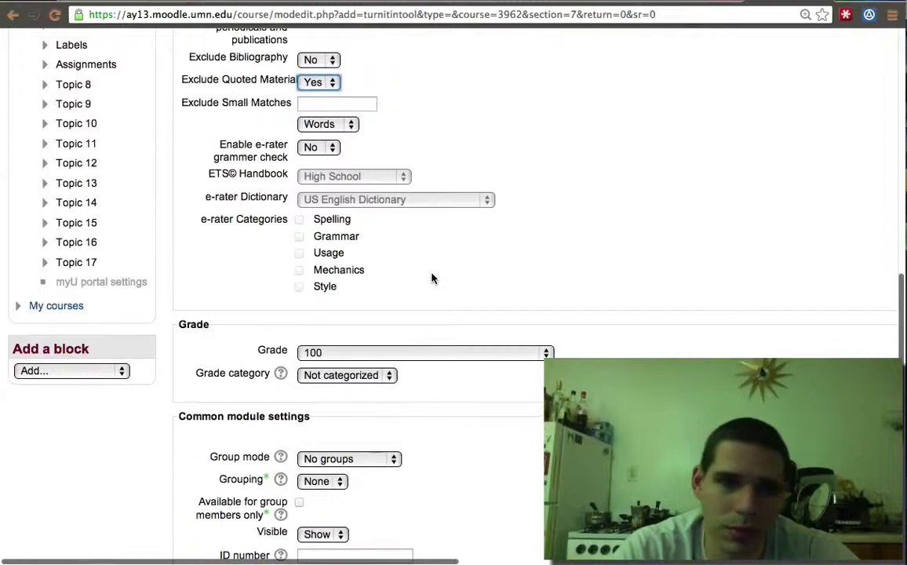
{"action": "scroll", "coordinate": [368, 195], "scroll_direction": "up", "scroll_amount": 5}
{"action": "left_click", "coordinate": [314, 230]}
{"action": "left_click", "coordinate": [312, 220]}
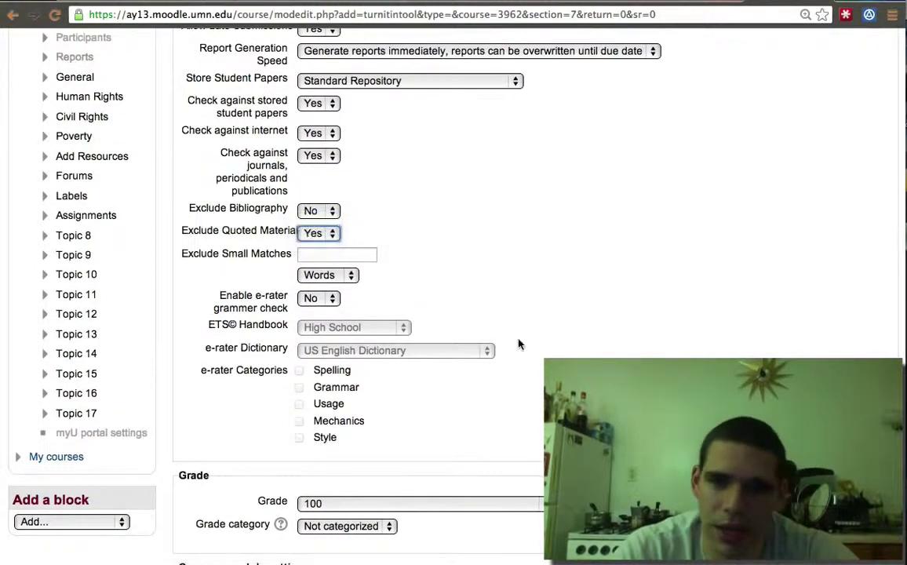
Turn on e-rater grammar check with Advanced handbook and Spelling, Grammar, Usage, Mechanics, Style ticked.
{"action": "scroll", "coordinate": [518, 345], "scroll_direction": "down", "scroll_amount": 8}
{"action": "scroll", "coordinate": [532, 356], "scroll_direction": "up", "scroll_amount": 6}
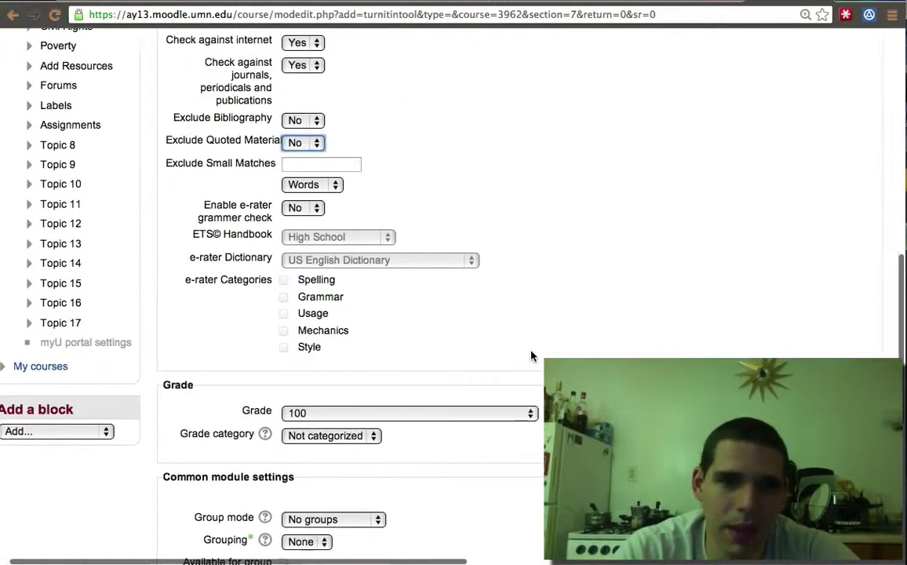
{"action": "scroll", "coordinate": [451, 299], "scroll_direction": "up", "scroll_amount": 1}
{"action": "left_click", "coordinate": [311, 235]}
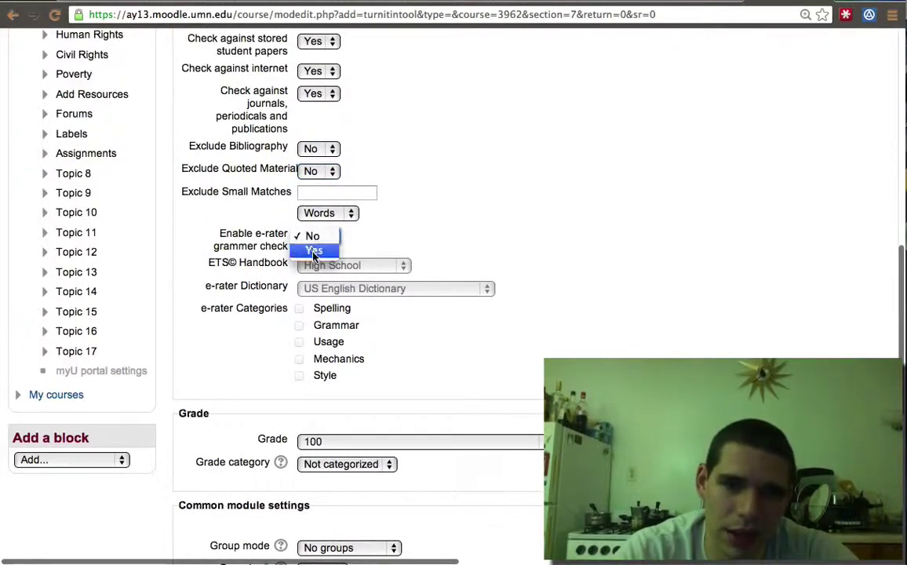
{"action": "left_click", "coordinate": [316, 251]}
{"action": "left_click", "coordinate": [350, 267]}
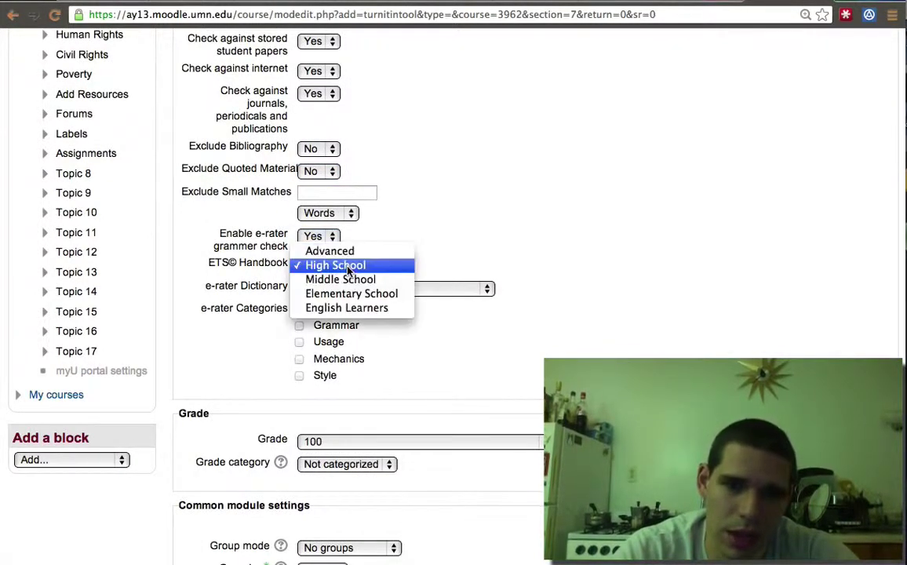
{"action": "left_click", "coordinate": [326, 251]}
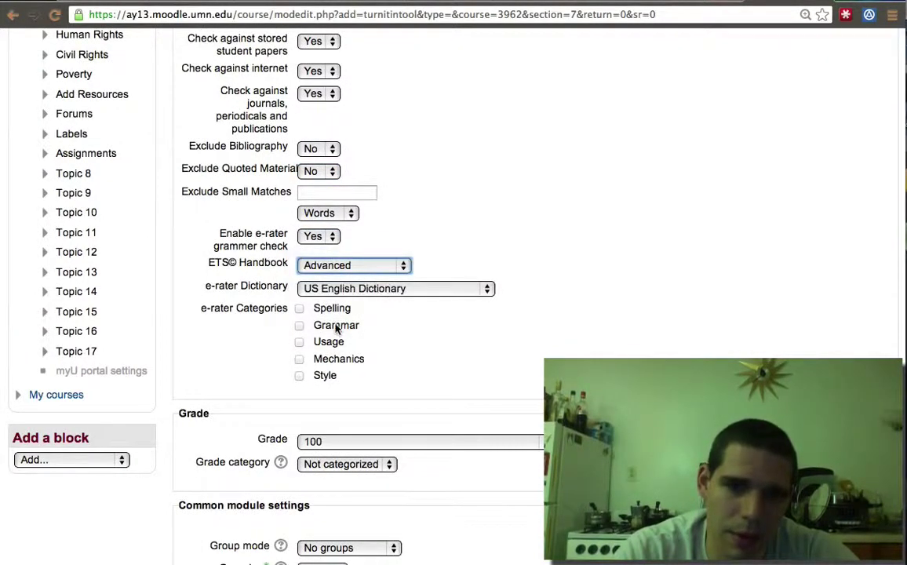
{"action": "left_click", "coordinate": [299, 308]}
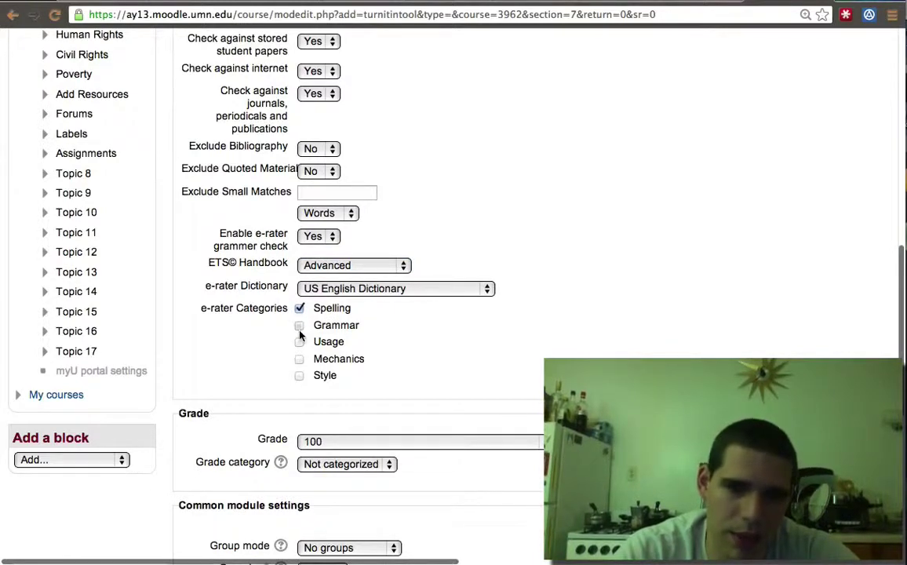
{"action": "left_click", "coordinate": [299, 325]}
{"action": "left_click", "coordinate": [299, 341]}
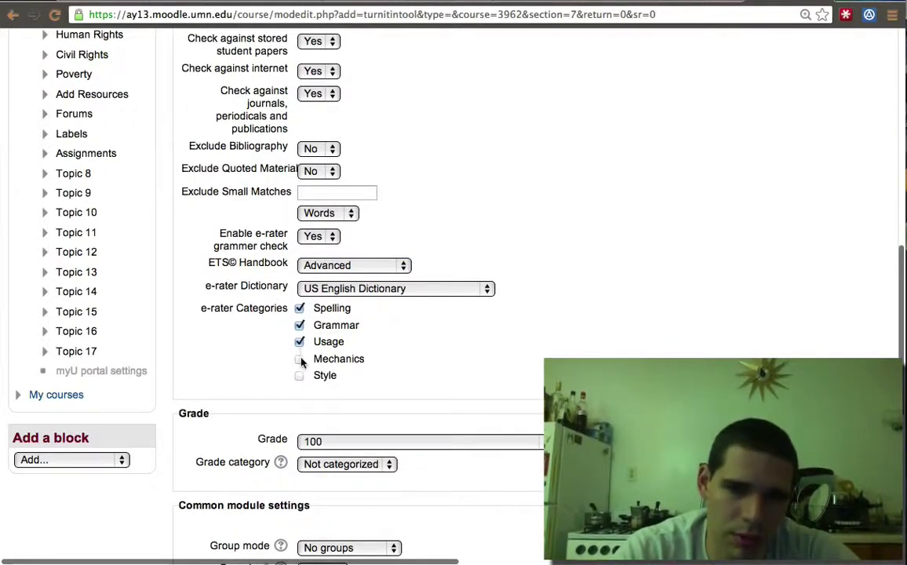
{"action": "left_click", "coordinate": [299, 358]}
{"action": "left_click", "coordinate": [299, 375]}
Review the form and save the assignment, returning to the course.
{"action": "scroll", "coordinate": [402, 397], "scroll_direction": "down", "scroll_amount": 10}
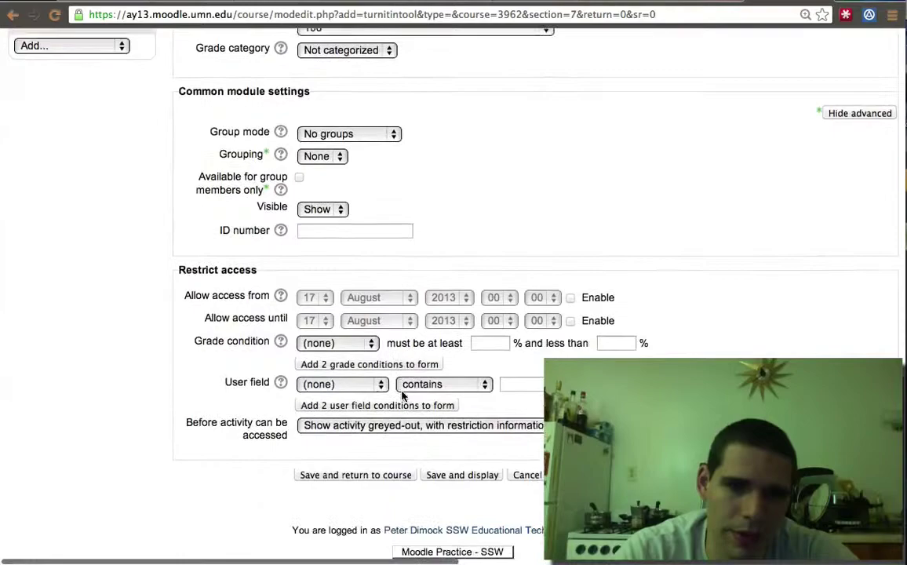
{"action": "scroll", "coordinate": [403, 397], "scroll_direction": "up", "scroll_amount": 15}
{"action": "scroll", "coordinate": [402, 396], "scroll_direction": "down", "scroll_amount": 4}
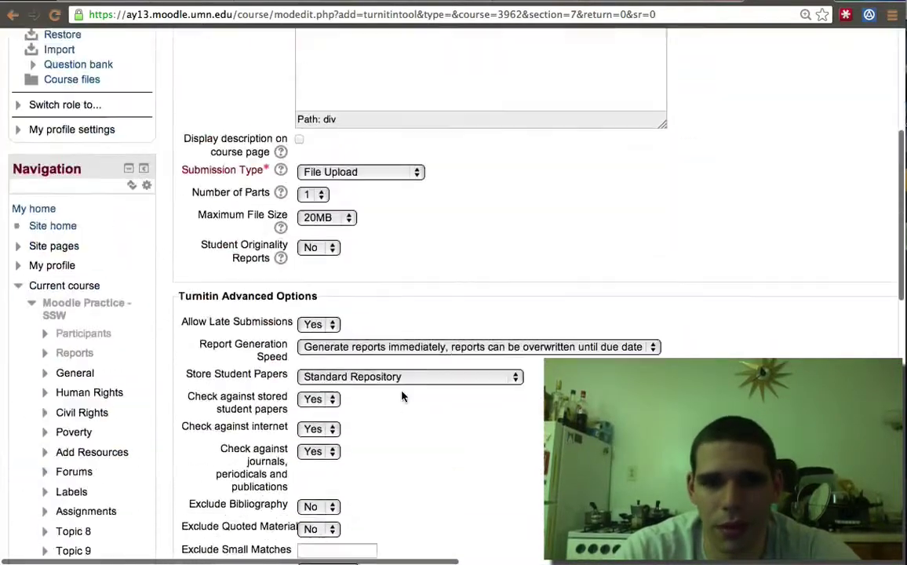
{"action": "scroll", "coordinate": [402, 396], "scroll_direction": "down", "scroll_amount": 15}
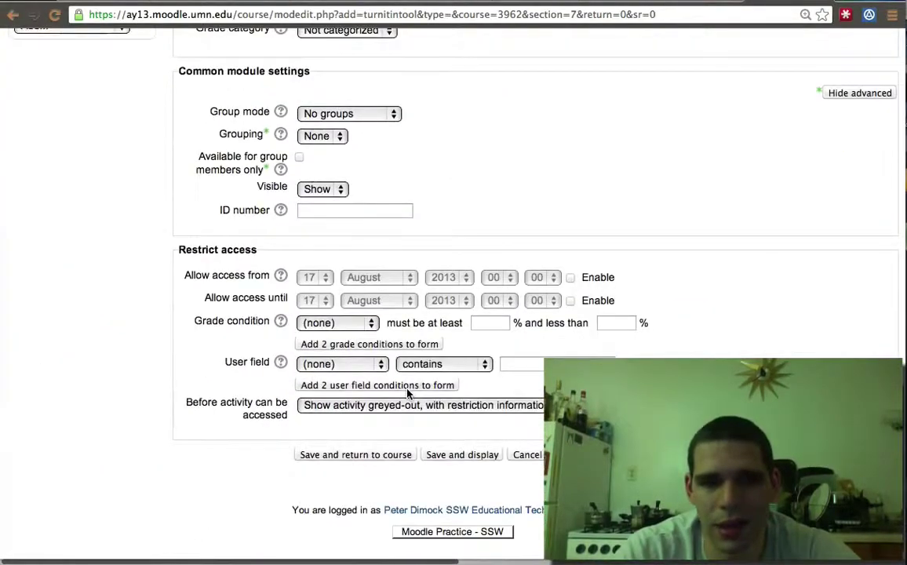
{"action": "scroll", "coordinate": [406, 393], "scroll_direction": "up", "scroll_amount": 15}
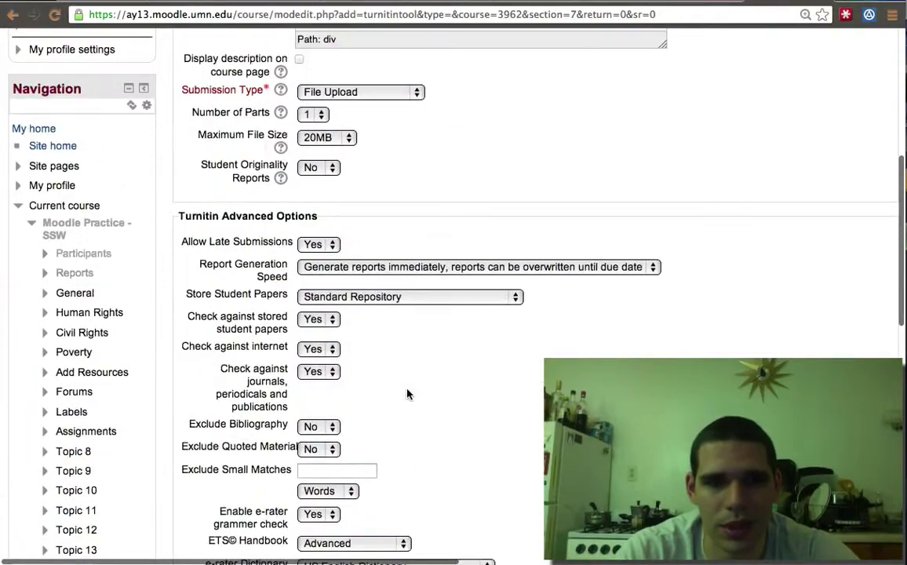
{"action": "scroll", "coordinate": [406, 393], "scroll_direction": "up", "scroll_amount": 5}
{"action": "scroll", "coordinate": [407, 393], "scroll_direction": "down", "scroll_amount": 8}
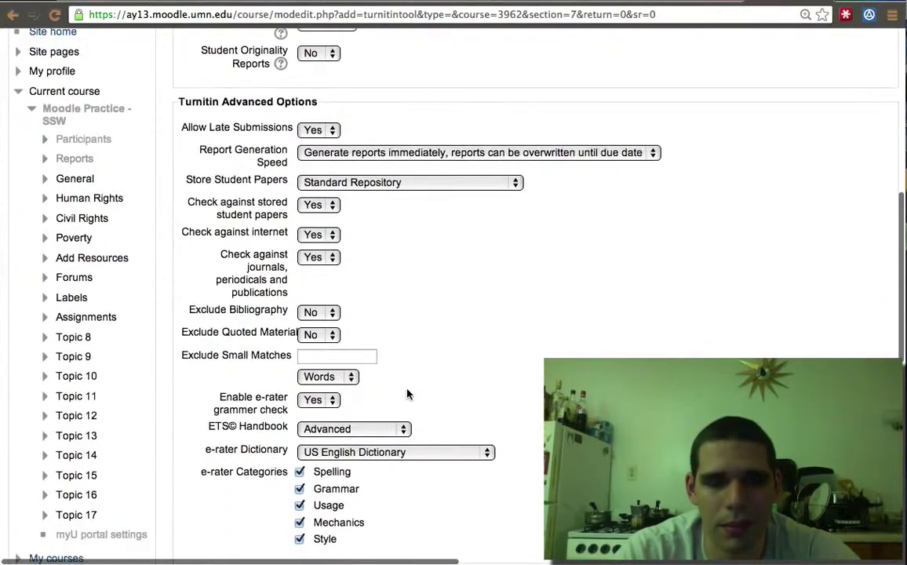
{"action": "scroll", "coordinate": [406, 393], "scroll_direction": "down", "scroll_amount": 8}
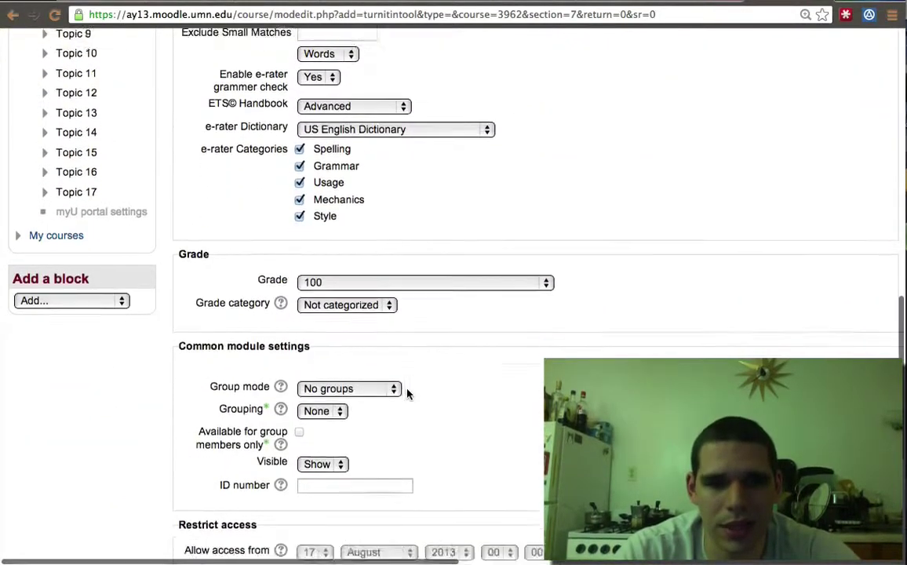
{"action": "scroll", "coordinate": [408, 393], "scroll_direction": "up", "scroll_amount": 1}
{"action": "left_click", "coordinate": [375, 462]}
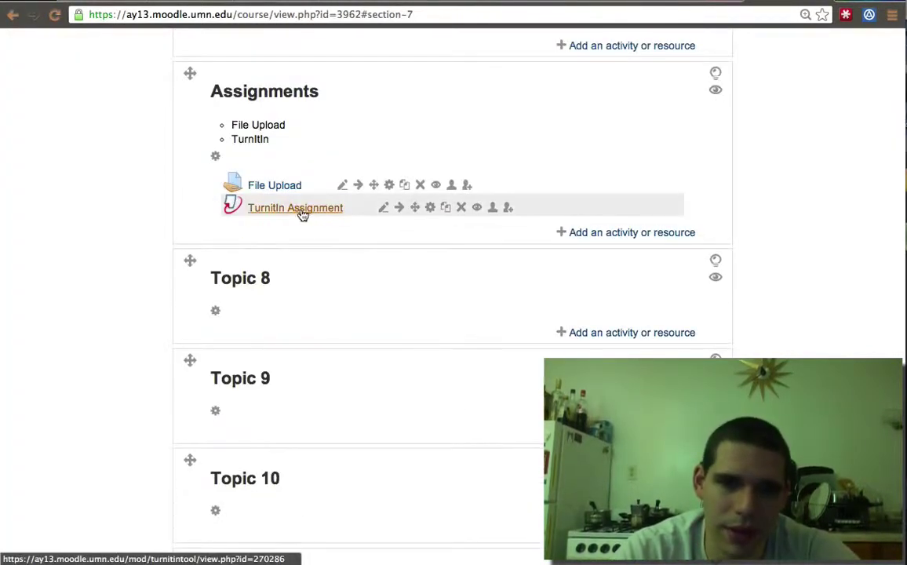
Open the TurnItIn Assignment link to view its Part 1 summary.
{"action": "left_click", "coordinate": [302, 209]}
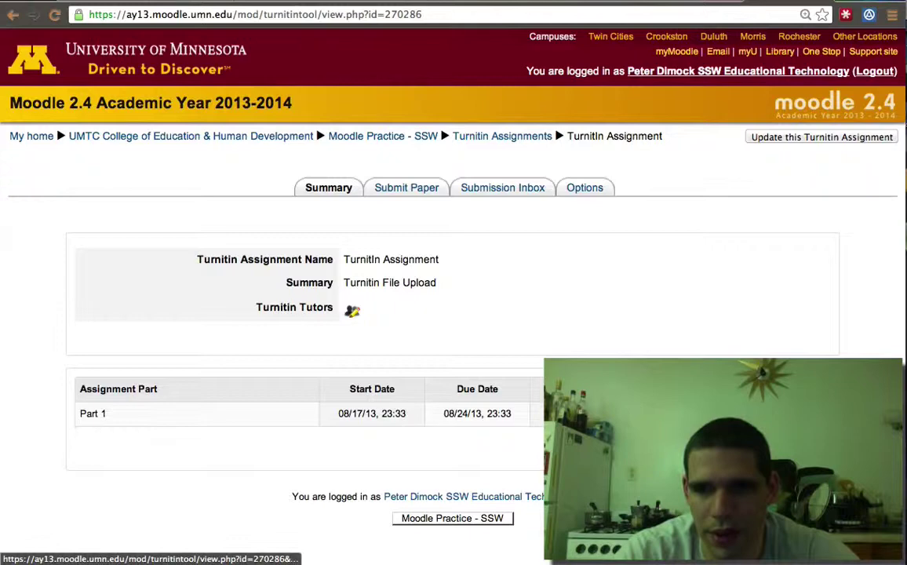
Submit Part 1 unchanged (08/17/13 start, 08/24/13 due, 100 max marks) to sync with Turnitin.
{"action": "scroll", "coordinate": [453, 283], "scroll_direction": "down", "scroll_amount": 3}
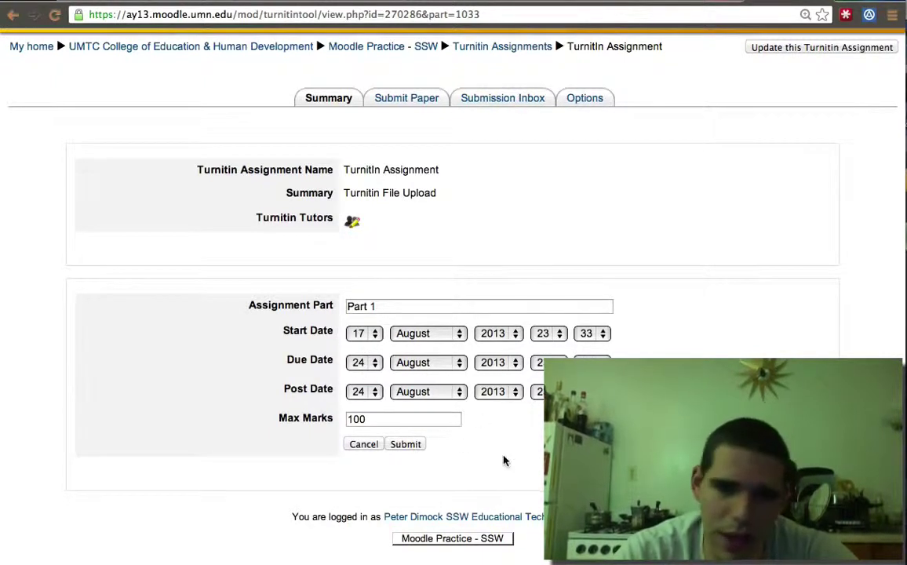
{"action": "left_click", "coordinate": [410, 446]}
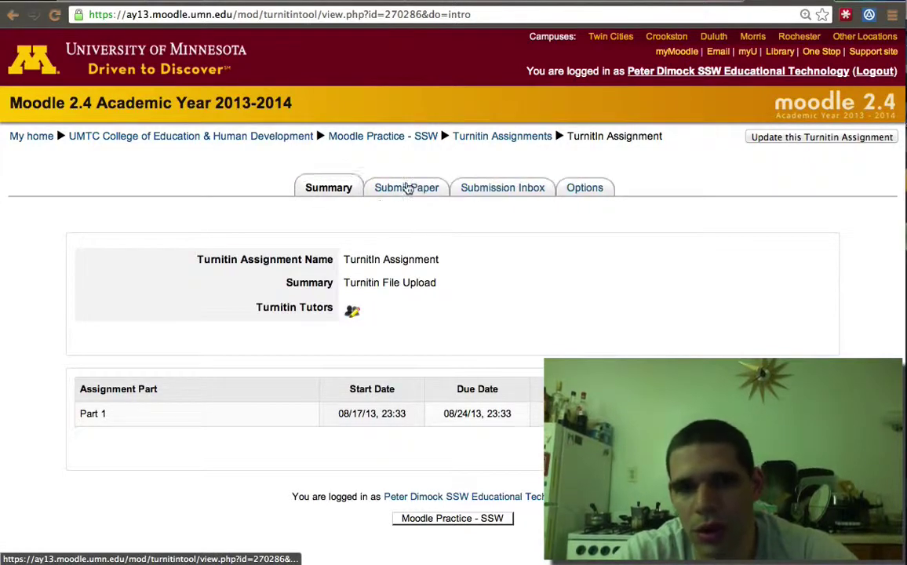
Open the assignment's options page and look through it.
{"action": "left_click", "coordinate": [581, 188]}
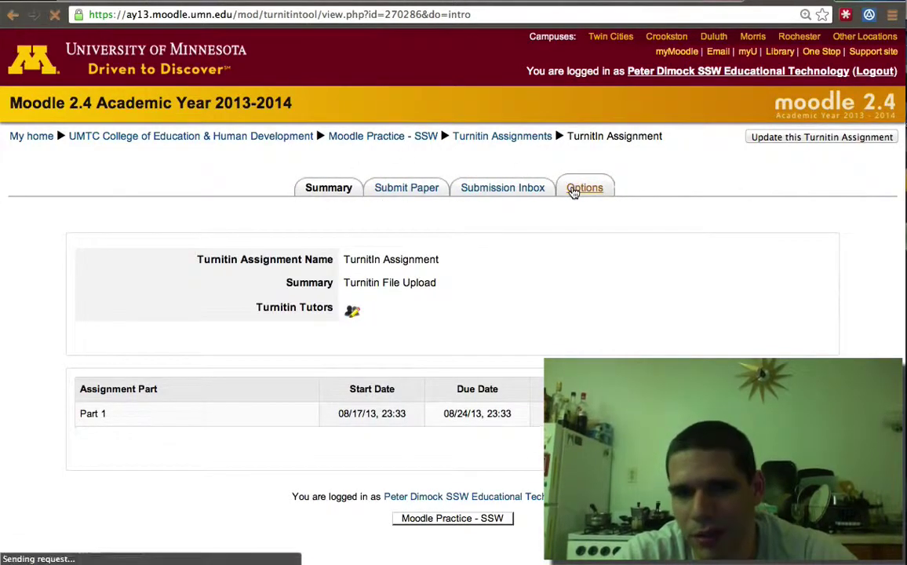
{"action": "scroll", "coordinate": [628, 355], "scroll_direction": "down", "scroll_amount": 3}
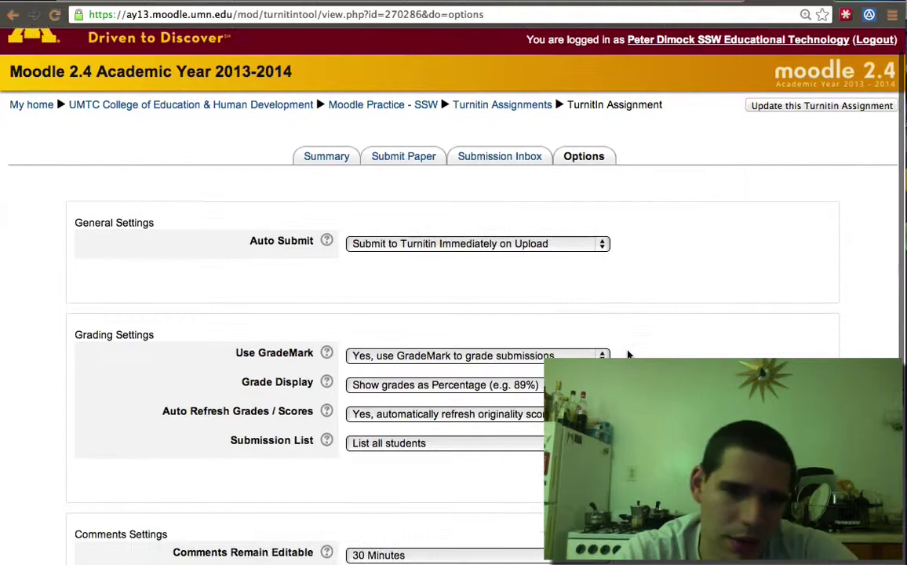
{"action": "scroll", "coordinate": [627, 354], "scroll_direction": "down", "scroll_amount": 5}
{"action": "scroll", "coordinate": [628, 354], "scroll_direction": "up", "scroll_amount": 5}
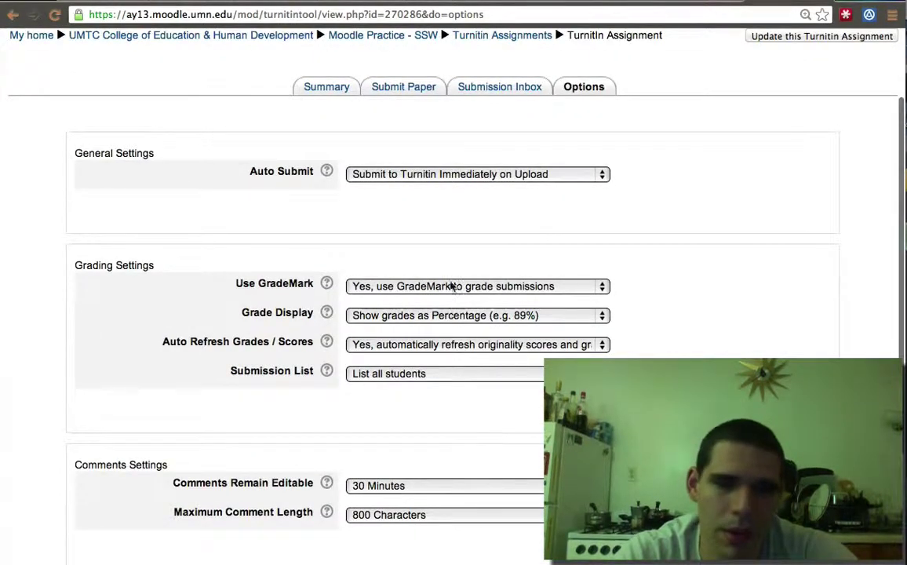
Check the Submission Inbox showing no submissions, then return to My home.
{"action": "left_click", "coordinate": [482, 97]}
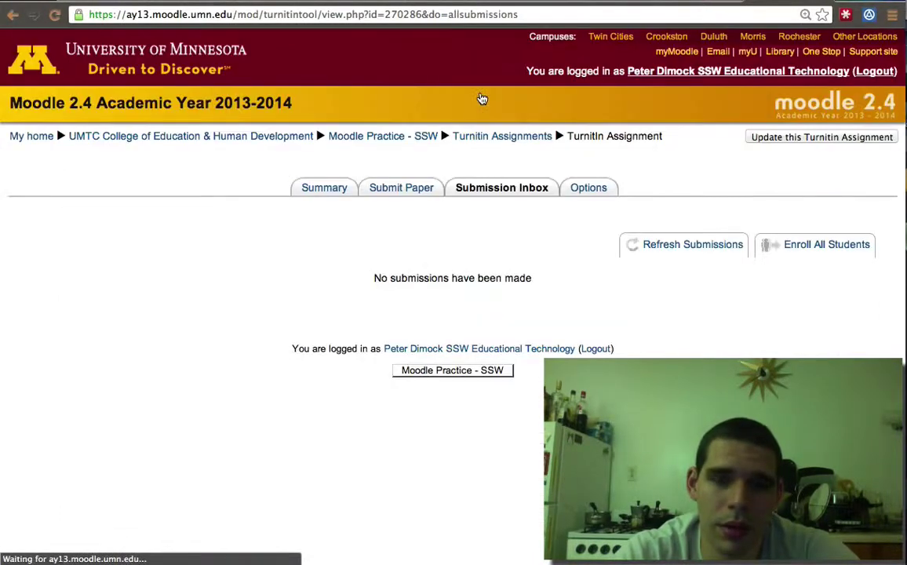
{"action": "left_click", "coordinate": [388, 193]}
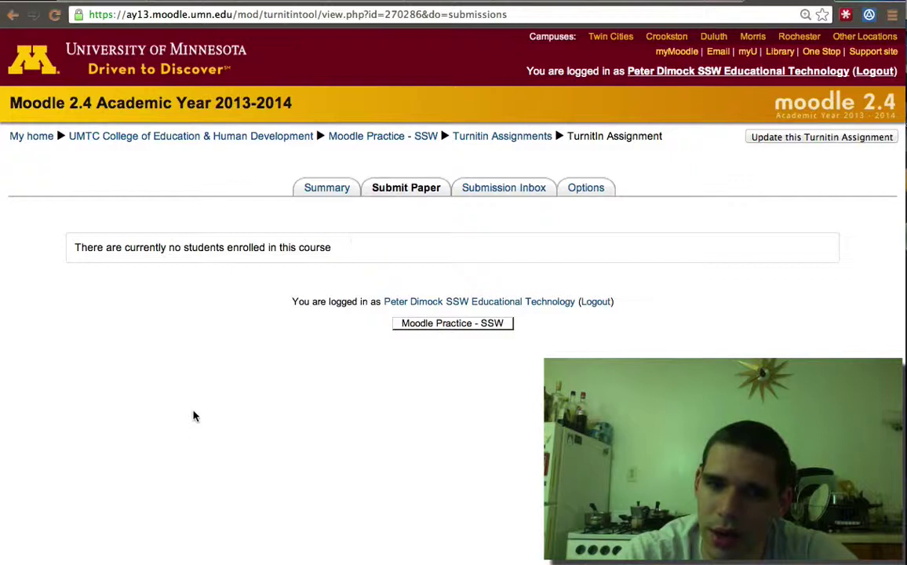
{"action": "left_click", "coordinate": [478, 189]}
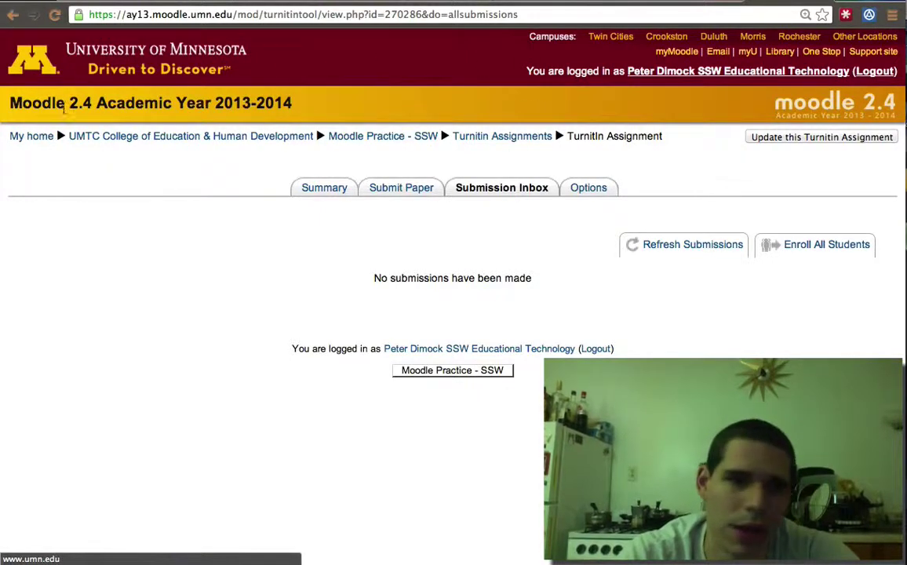
{"action": "left_click", "coordinate": [31, 137]}
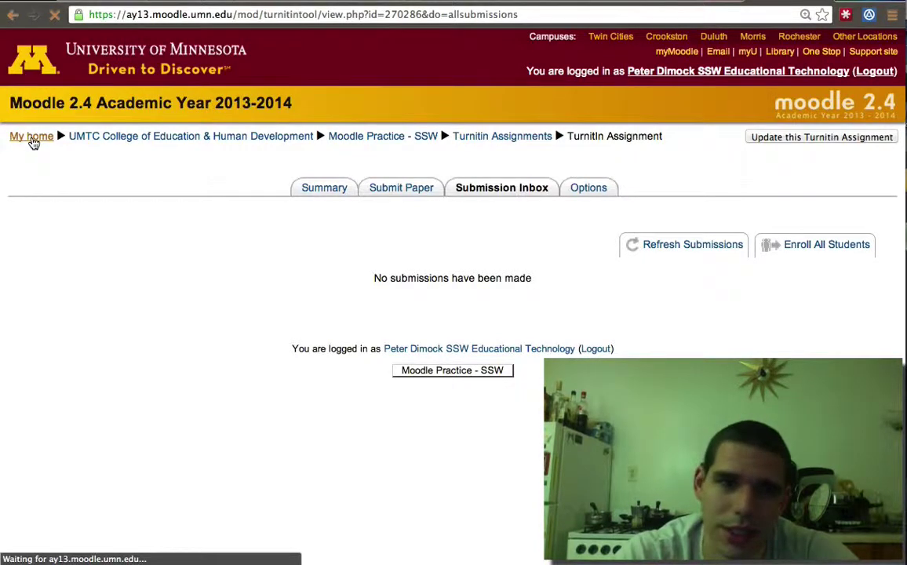
Load the older moodle2.umn.edu site in a new browser tab.
{"action": "key", "text": "super+t"}
{"action": "type", "text": "moodle2.umn.edu"}
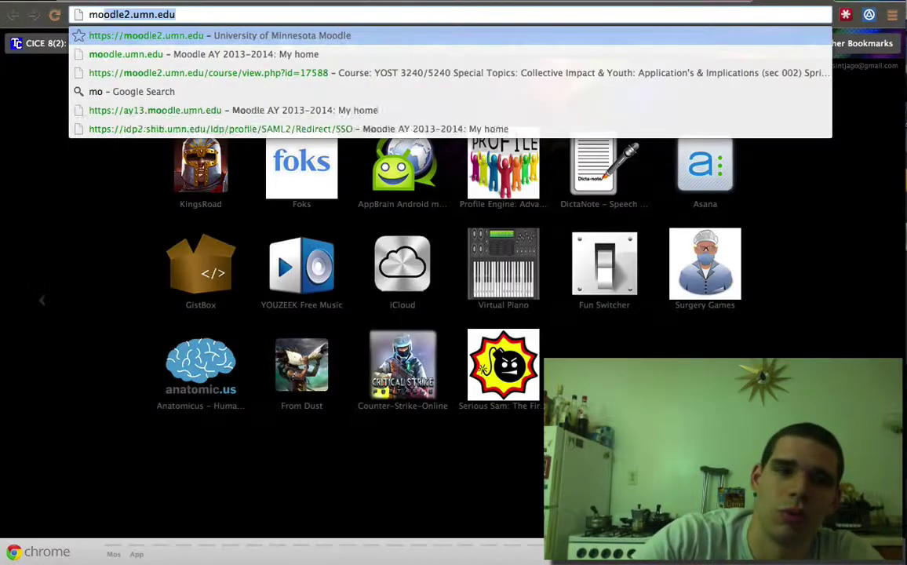
{"action": "key", "text": "Return"}
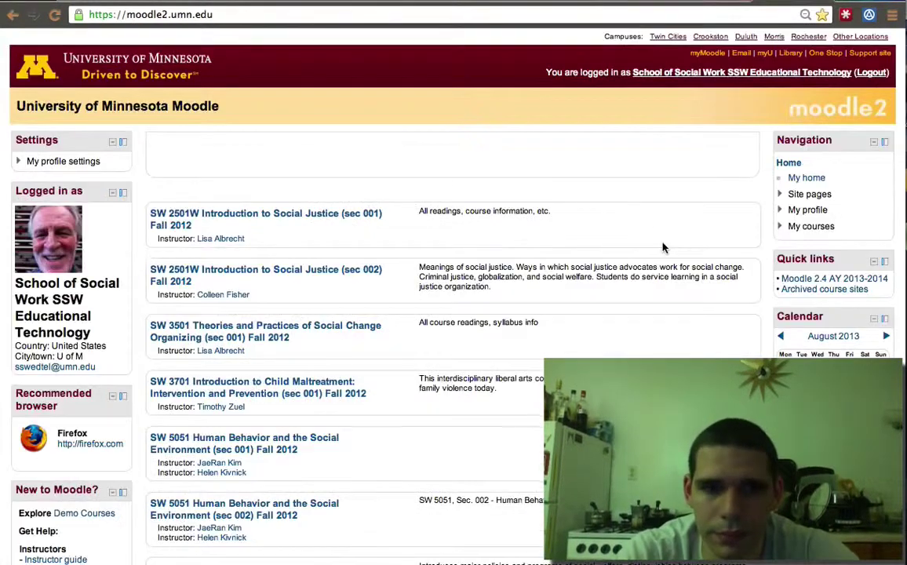
{"action": "scroll", "coordinate": [663, 248], "scroll_direction": "down", "scroll_amount": 10}
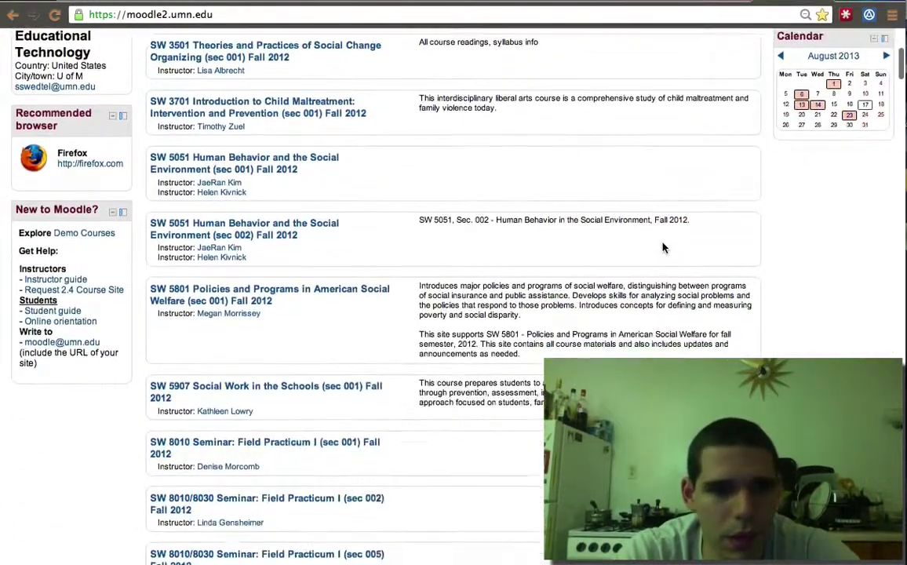
{"action": "scroll", "coordinate": [663, 248], "scroll_direction": "down", "scroll_amount": 15}
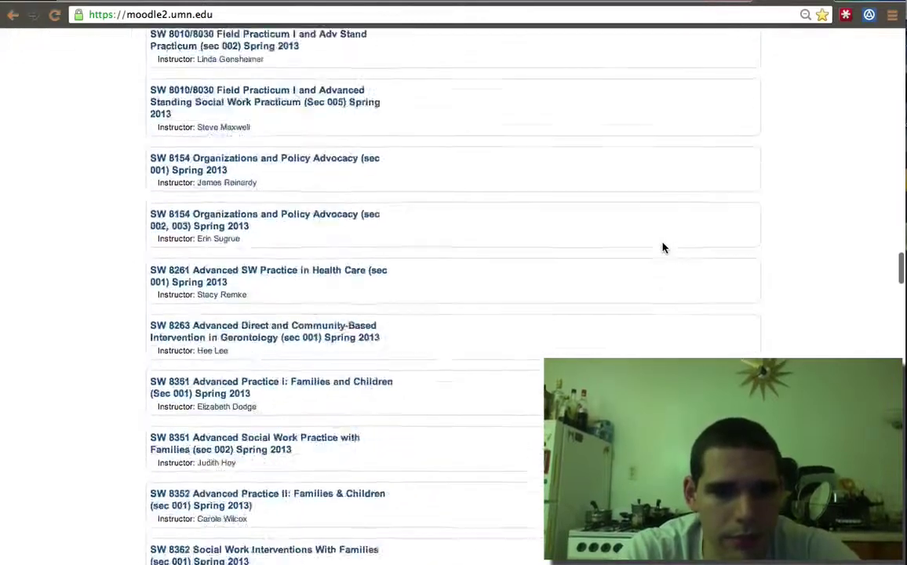
{"action": "scroll", "coordinate": [659, 258], "scroll_direction": "up", "scroll_amount": 2}
{"action": "scroll", "coordinate": [650, 285], "scroll_direction": "up", "scroll_amount": 15}
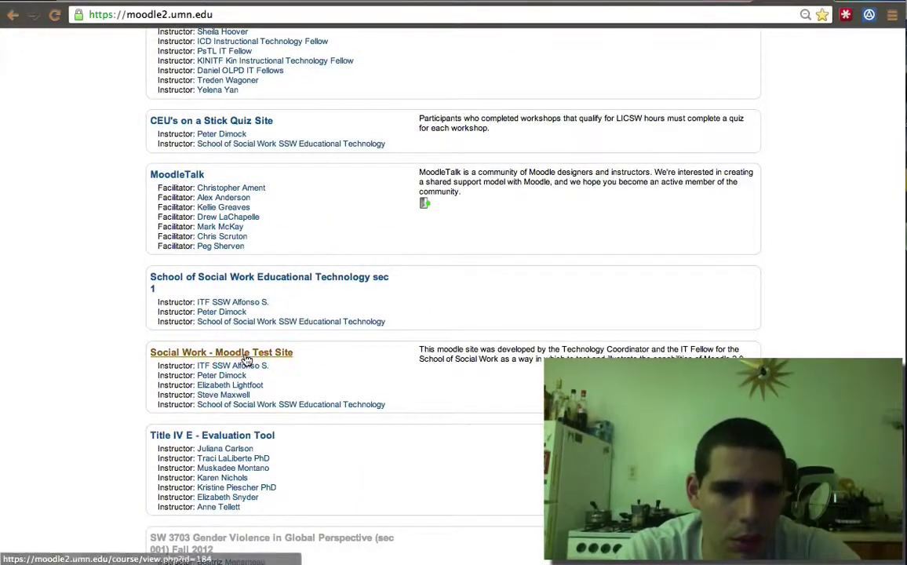
Open Social Work - Moodle Test Site and scroll to its Turn it In section.
{"action": "left_click", "coordinate": [245, 358]}
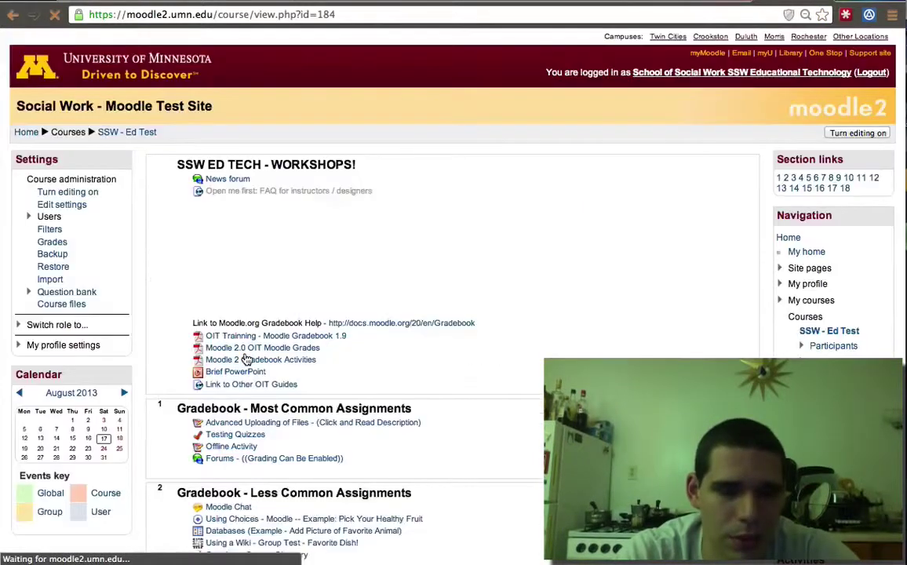
{"action": "scroll", "coordinate": [245, 358], "scroll_direction": "down", "scroll_amount": 5}
{"action": "scroll", "coordinate": [245, 359], "scroll_direction": "up", "scroll_amount": 3}
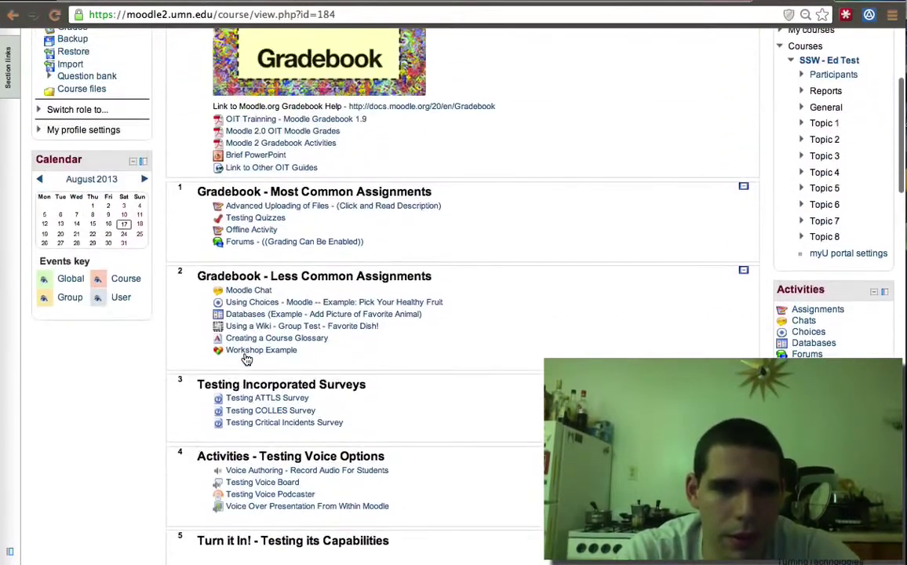
{"action": "scroll", "coordinate": [245, 359], "scroll_direction": "down", "scroll_amount": 4}
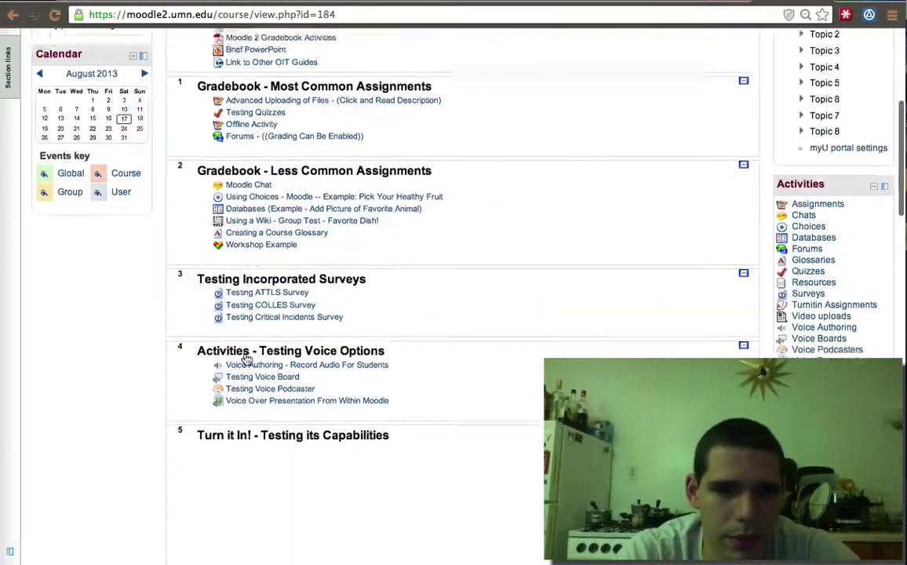
{"action": "scroll", "coordinate": [246, 359], "scroll_direction": "down", "scroll_amount": 4}
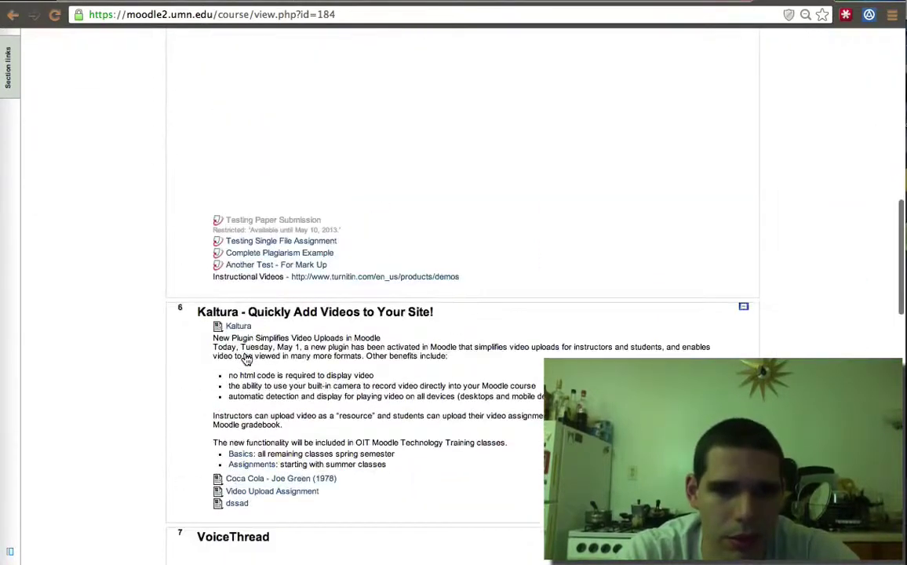
Open the Testing Paper Submission assignment's Submission Inbox.
{"action": "left_click", "coordinate": [247, 220]}
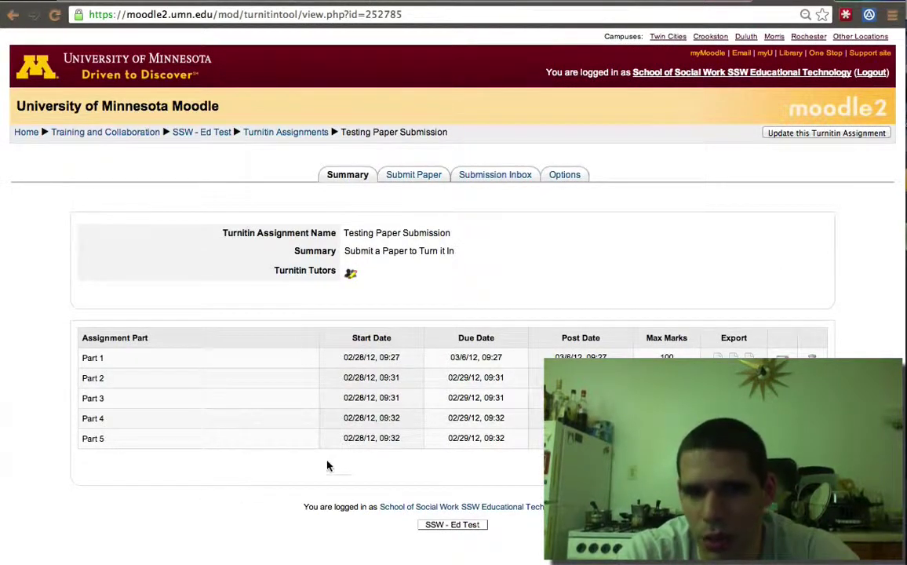
{"action": "left_click", "coordinate": [416, 179]}
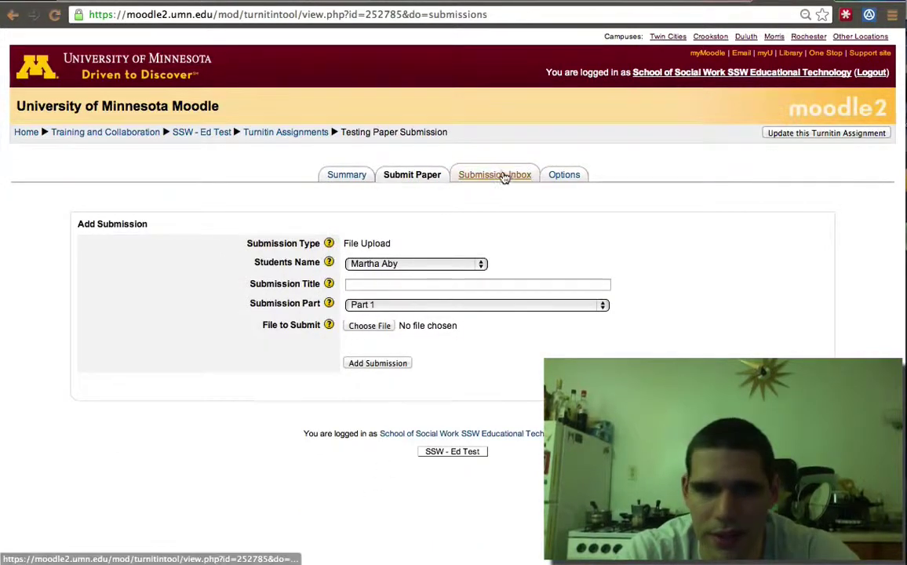
{"action": "left_click", "coordinate": [499, 176]}
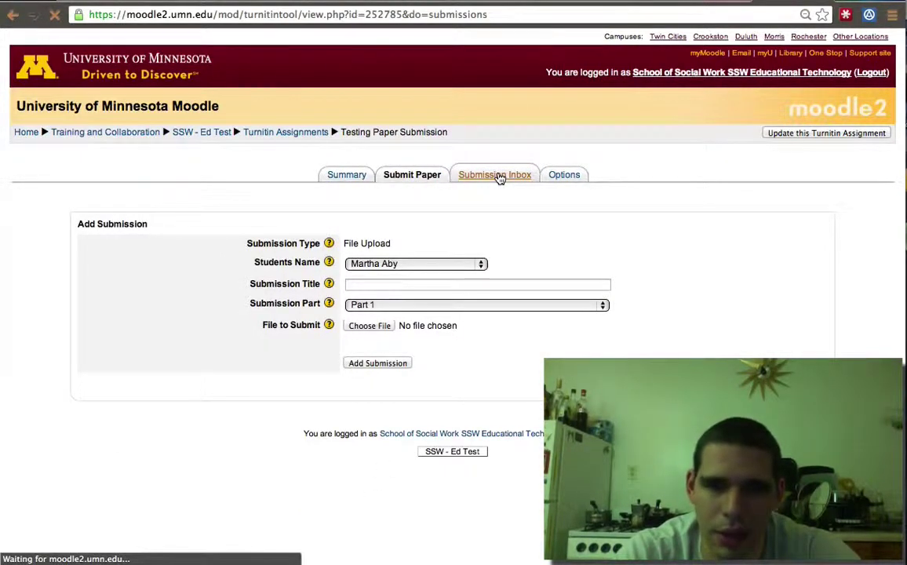
{"action": "scroll", "coordinate": [480, 446], "scroll_direction": "down", "scroll_amount": 5}
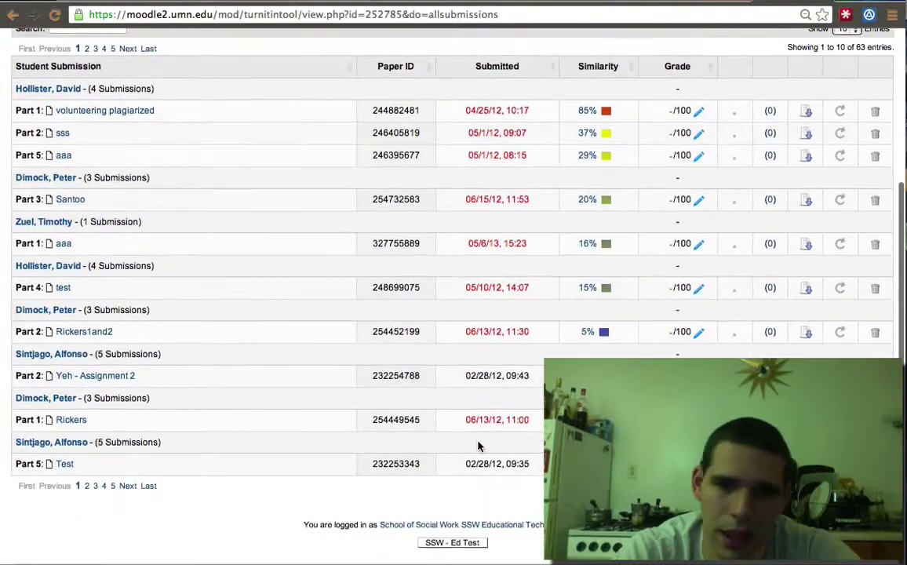
{"action": "scroll", "coordinate": [479, 446], "scroll_direction": "up", "scroll_amount": 2}
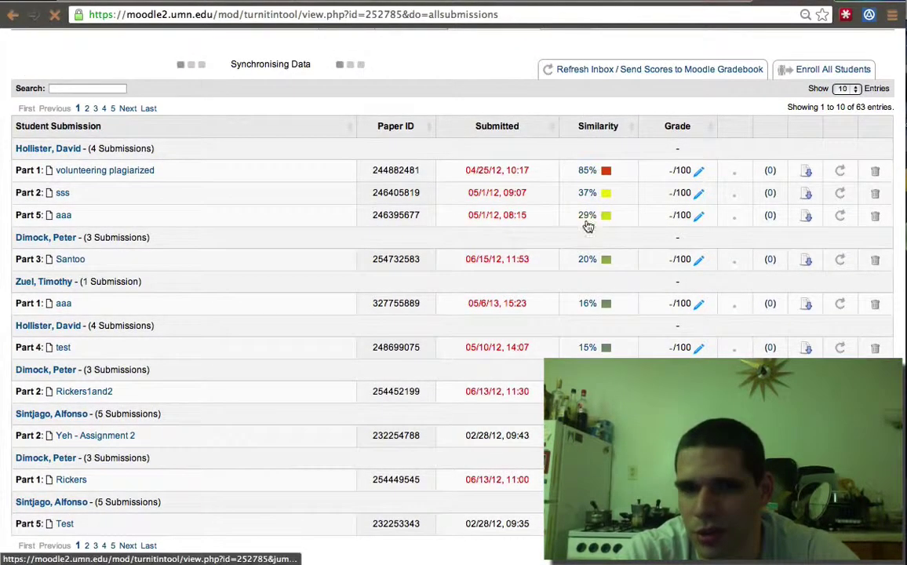
Open the 85% similarity report for the 'volunteering plagiarized' paper.
{"action": "left_click", "coordinate": [606, 259]}
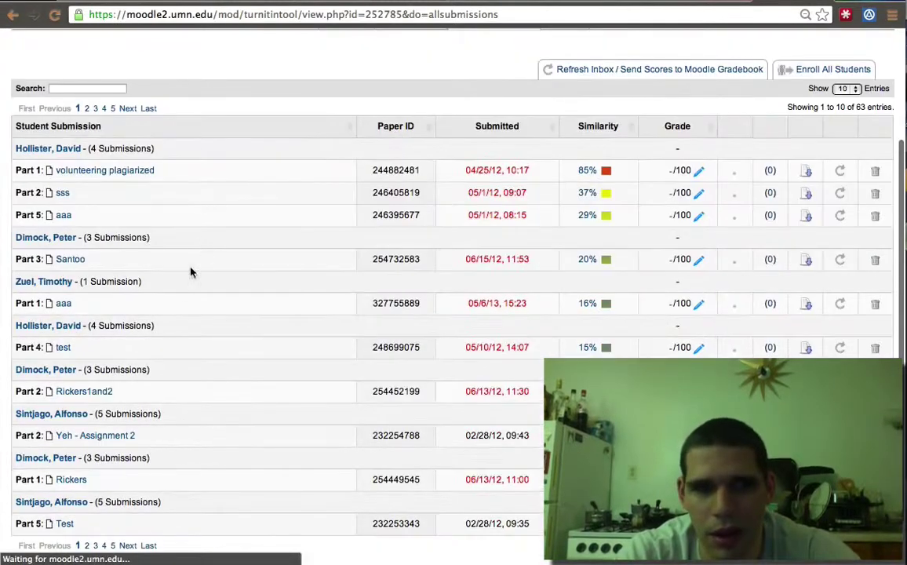
{"action": "left_click_drag", "start_coordinate": [173, 173], "coordinate": [53, 171]}
{"action": "left_click", "coordinate": [182, 175]}
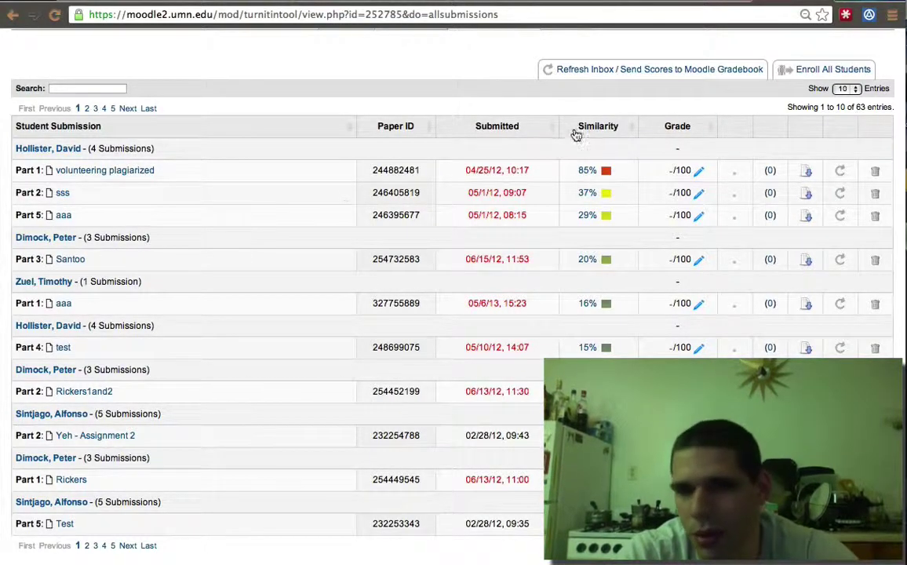
{"action": "left_click", "coordinate": [603, 171]}
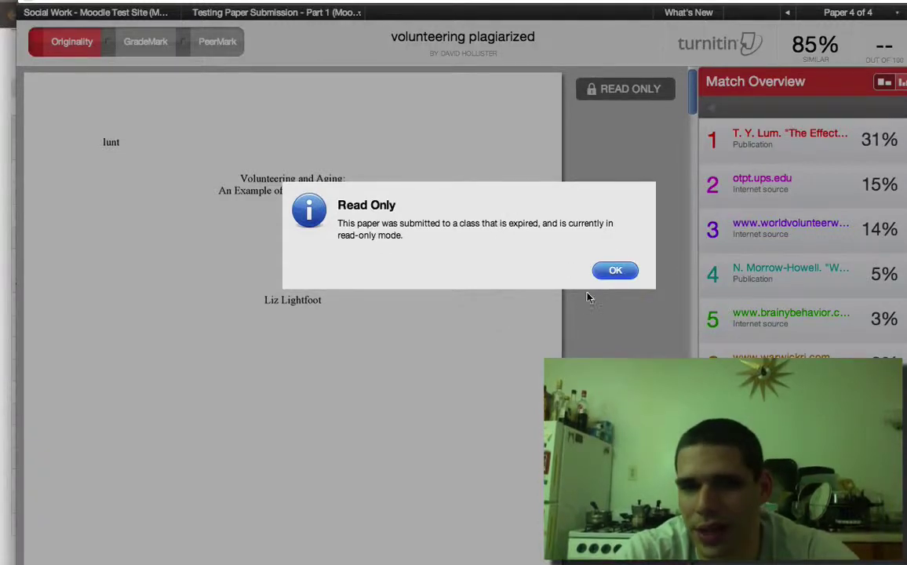
Trace the survey, Productive Ageing and red highlighted passages to their sources, then break down the 31% source.
{"action": "left_click", "coordinate": [613, 272]}
{"action": "scroll", "coordinate": [437, 375], "scroll_direction": "down", "scroll_amount": 5}
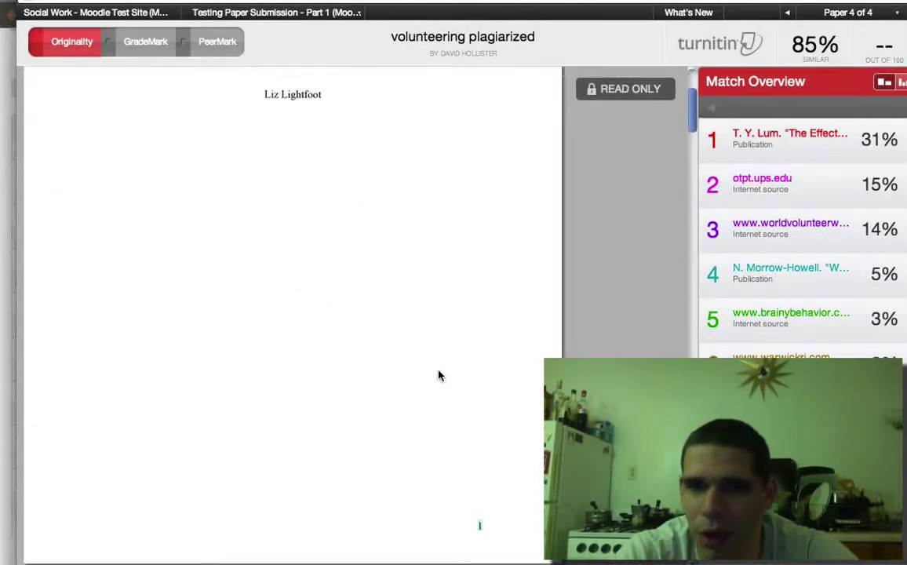
{"action": "scroll", "coordinate": [439, 376], "scroll_direction": "down", "scroll_amount": 5}
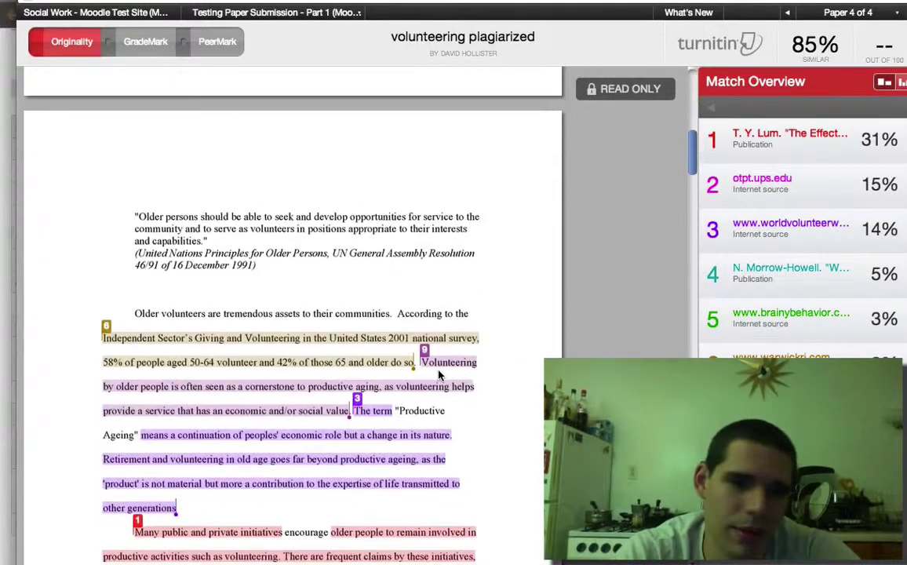
{"action": "left_click", "coordinate": [342, 342]}
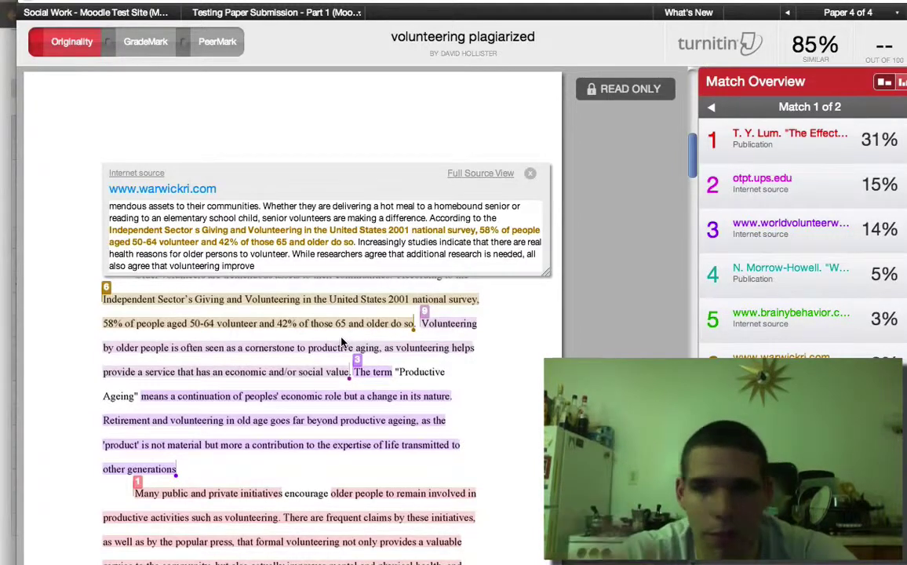
{"action": "left_click", "coordinate": [471, 328]}
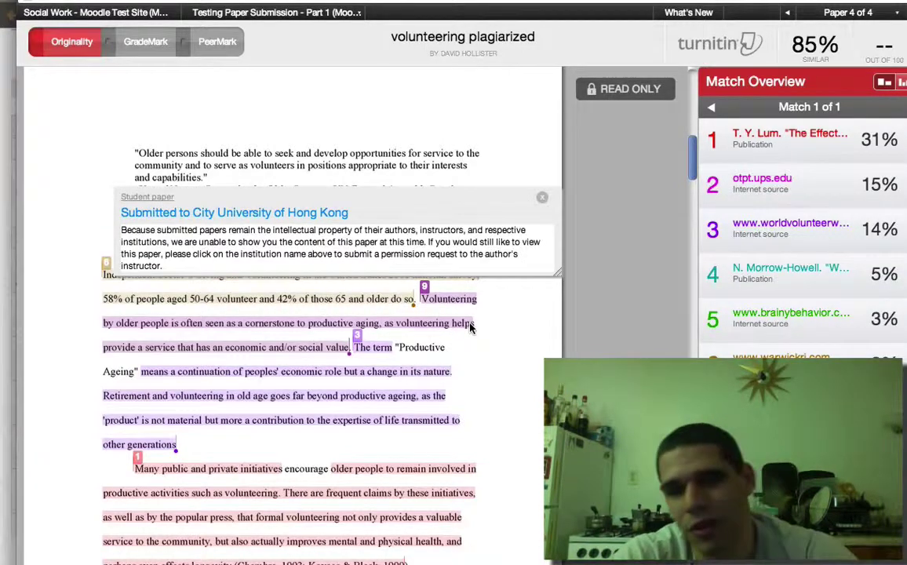
{"action": "left_click", "coordinate": [329, 373]}
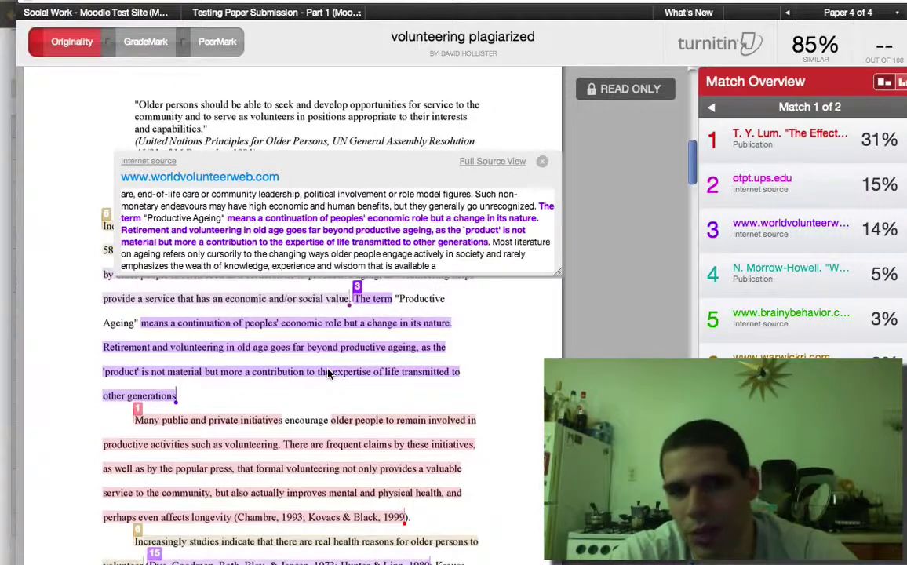
{"action": "left_click", "coordinate": [363, 424]}
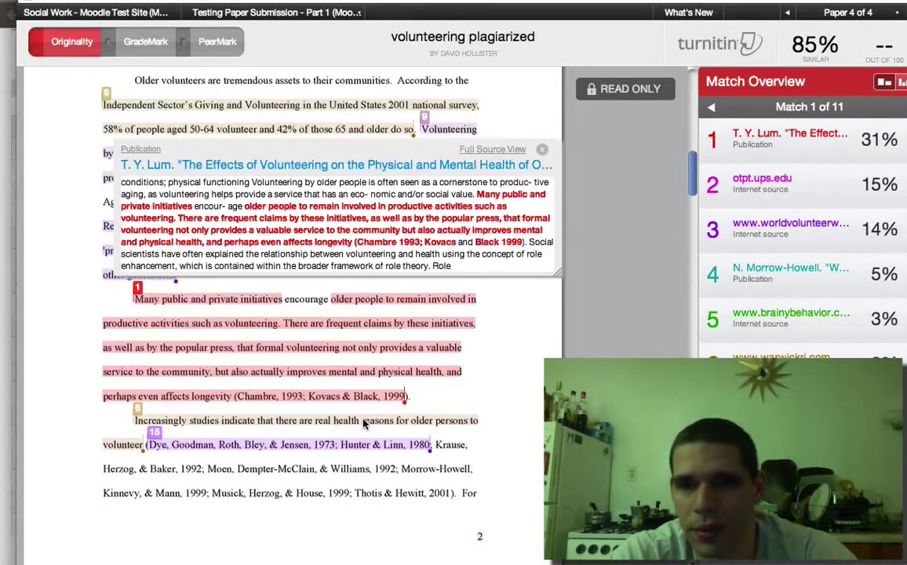
{"action": "left_click", "coordinate": [896, 142]}
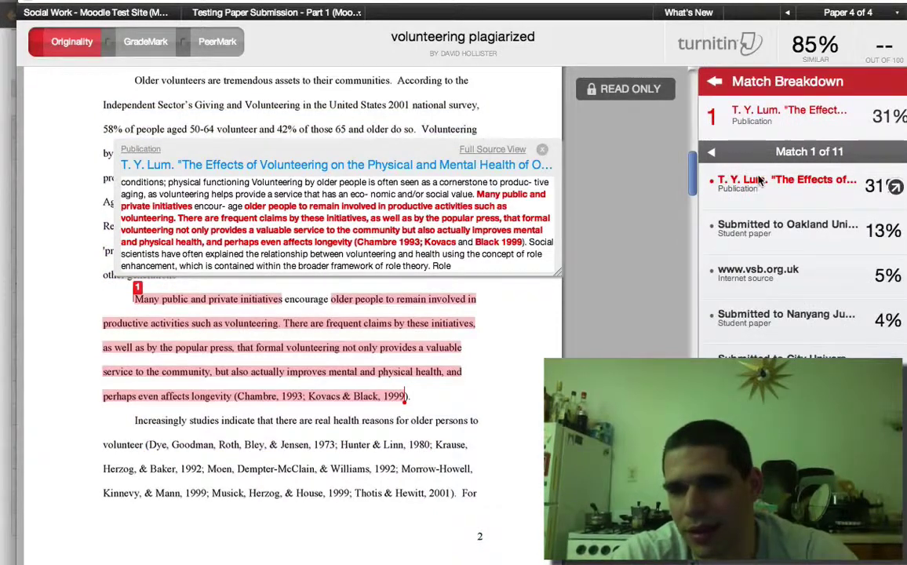
{"action": "left_click", "coordinate": [777, 232]}
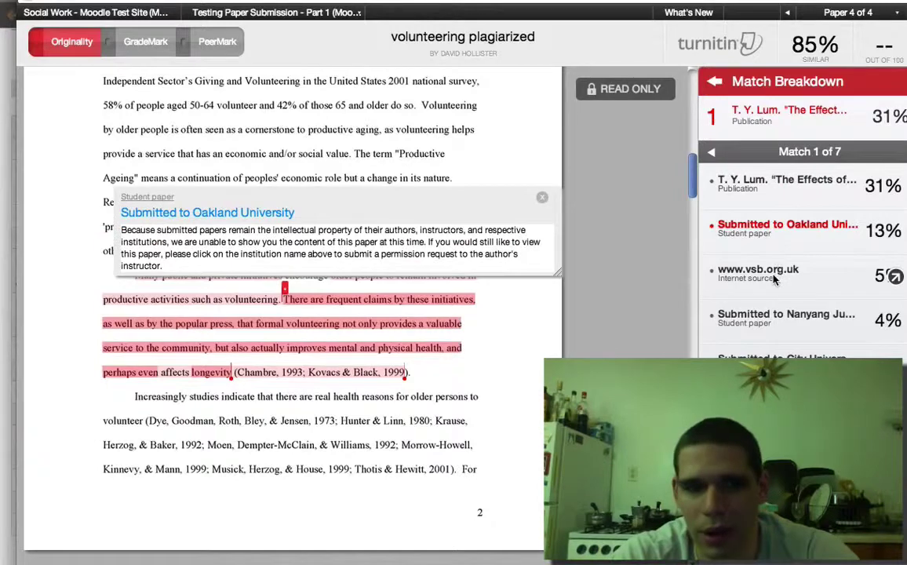
{"action": "left_click", "coordinate": [749, 271]}
{"action": "left_click", "coordinate": [765, 315]}
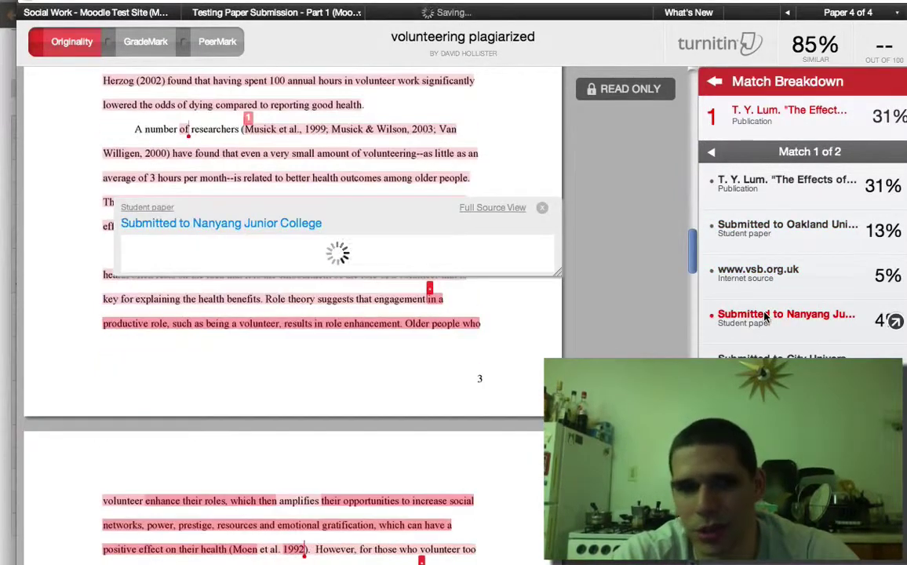
{"action": "left_click", "coordinate": [714, 82]}
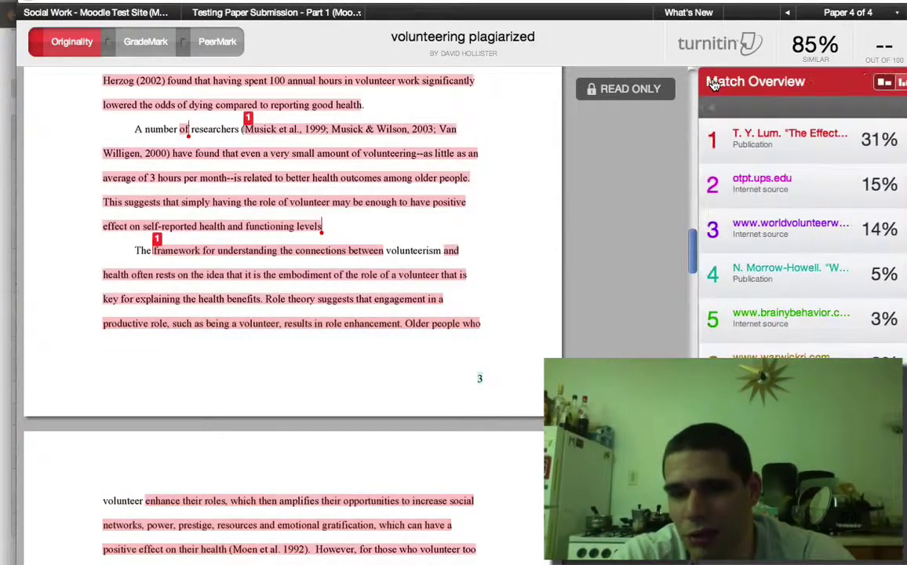
Step through the paper's matches and the All Sources list, then return to the Match Overview.
{"action": "left_click", "coordinate": [383, 179]}
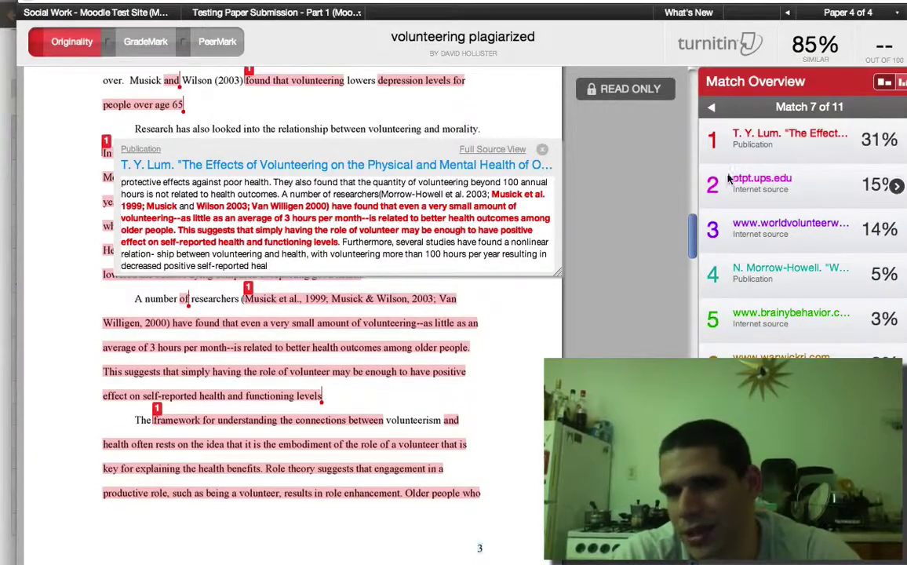
{"action": "left_click", "coordinate": [712, 108]}
{"action": "left_click", "coordinate": [712, 108]}
{"action": "left_click", "coordinate": [712, 109]}
{"action": "left_click", "coordinate": [712, 108]}
{"action": "left_click", "coordinate": [711, 108]}
{"action": "left_click", "coordinate": [711, 108]}
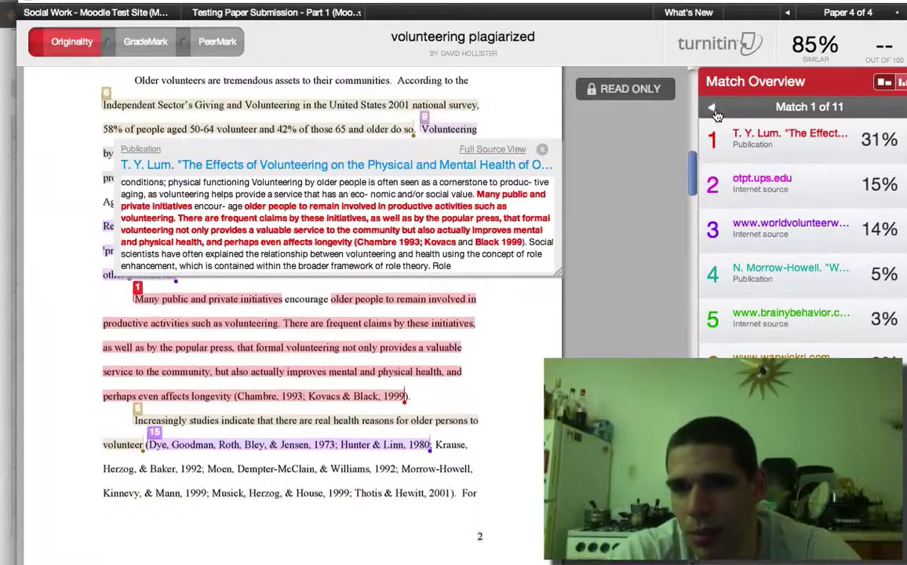
{"action": "left_click", "coordinate": [711, 108]}
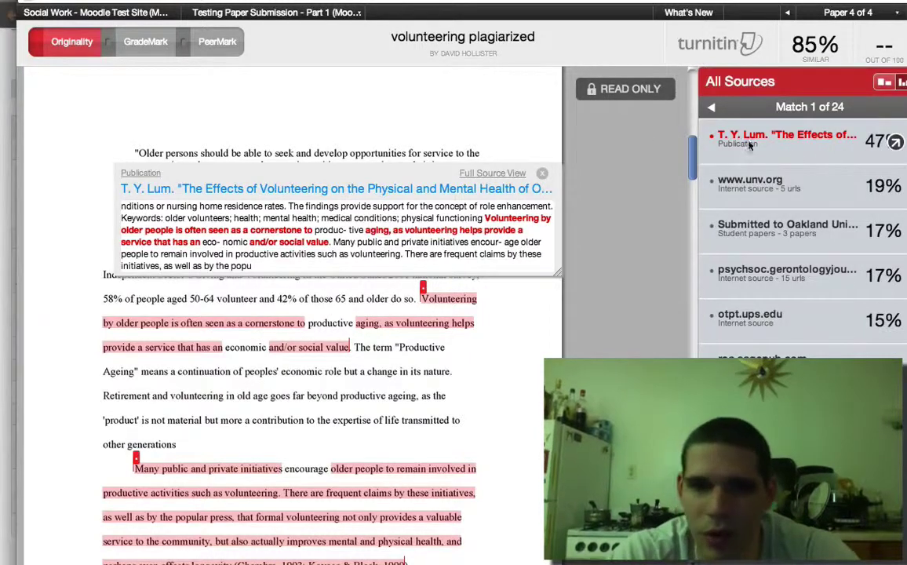
{"action": "left_click", "coordinate": [710, 107]}
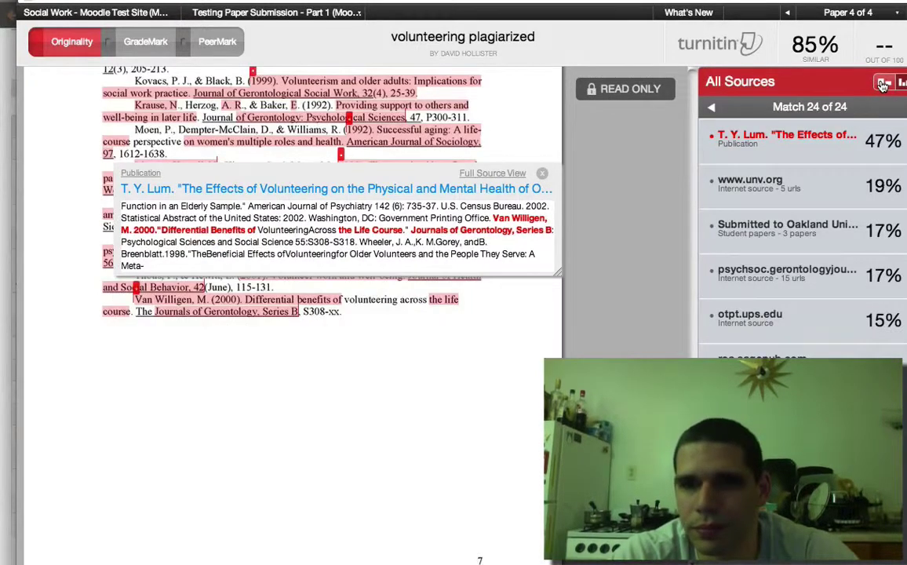
{"action": "left_click", "coordinate": [882, 84]}
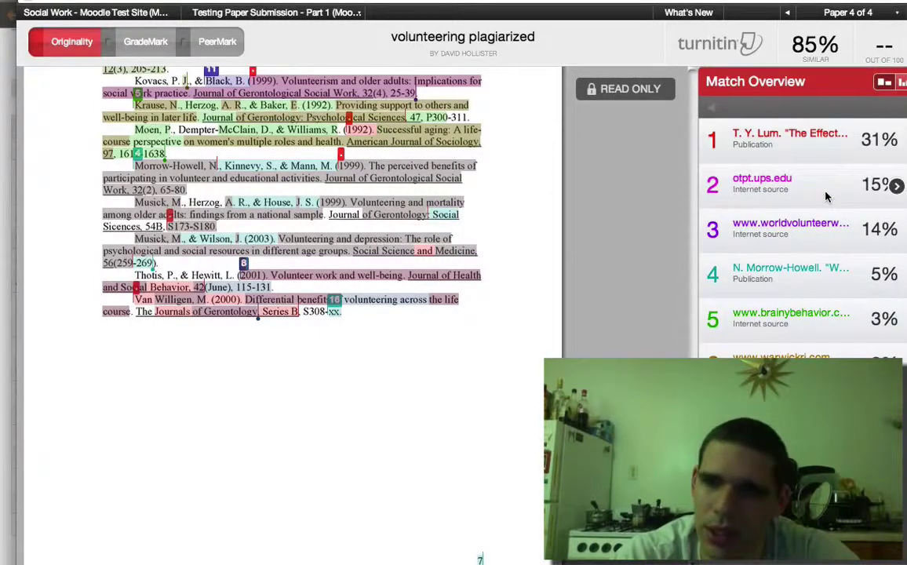
Show the full otpt.ups.edu source text beside its page 4 passage and dismiss the popup-blocked alert.
{"action": "left_click", "coordinate": [895, 186]}
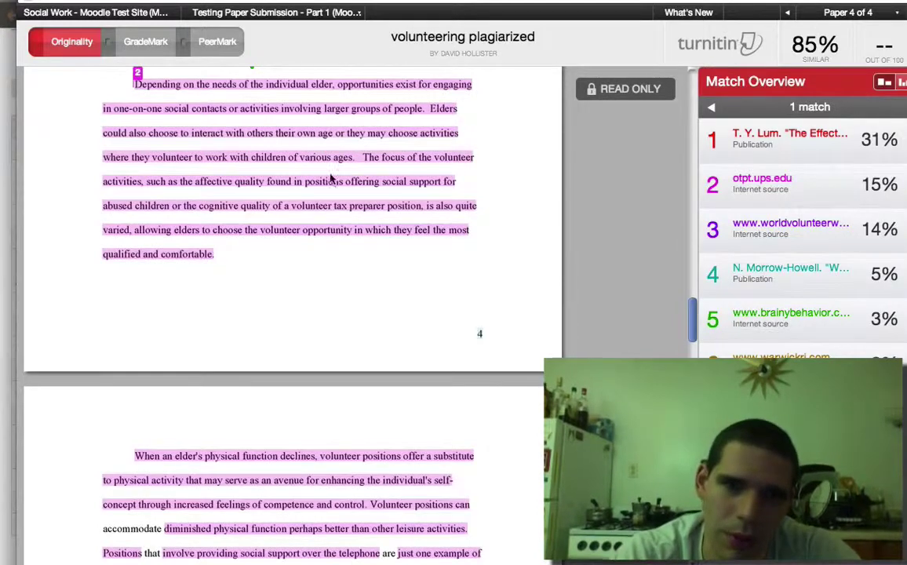
{"action": "left_click", "coordinate": [321, 91]}
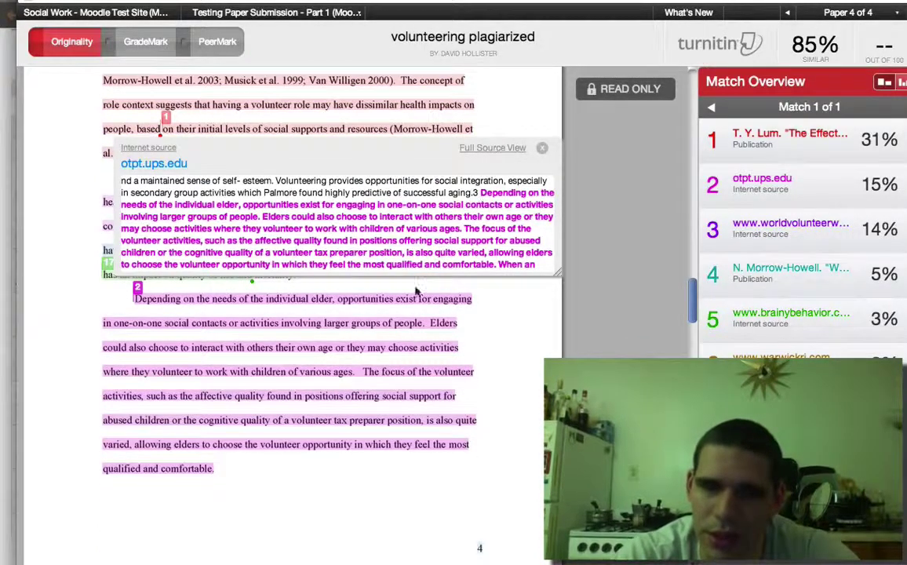
{"action": "left_click", "coordinate": [492, 147]}
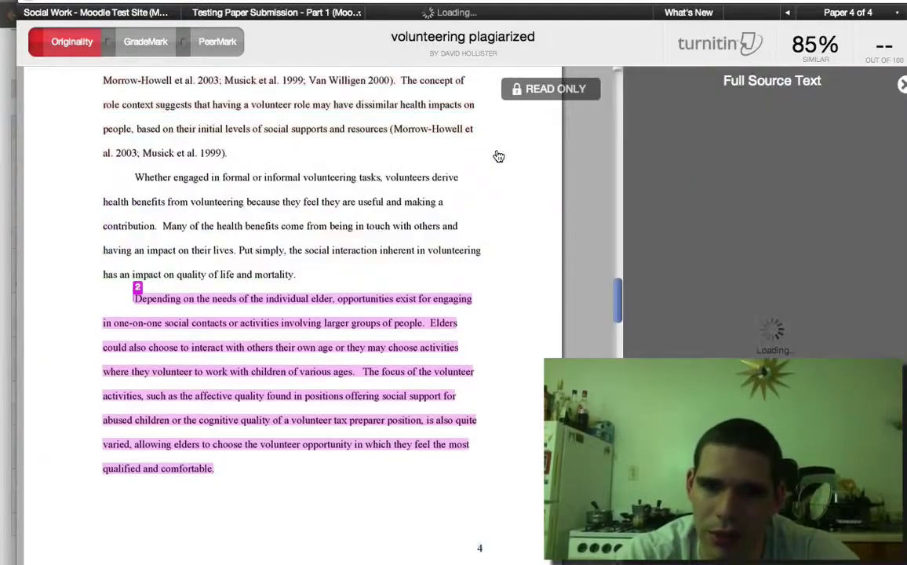
{"action": "scroll", "coordinate": [691, 231], "scroll_direction": "up", "scroll_amount": 15}
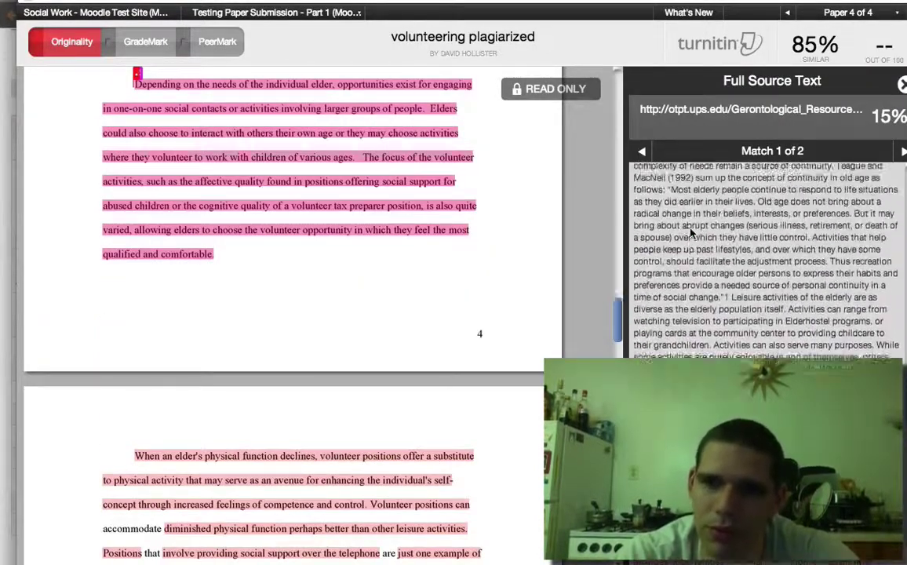
{"action": "scroll", "coordinate": [690, 231], "scroll_direction": "up", "scroll_amount": 5}
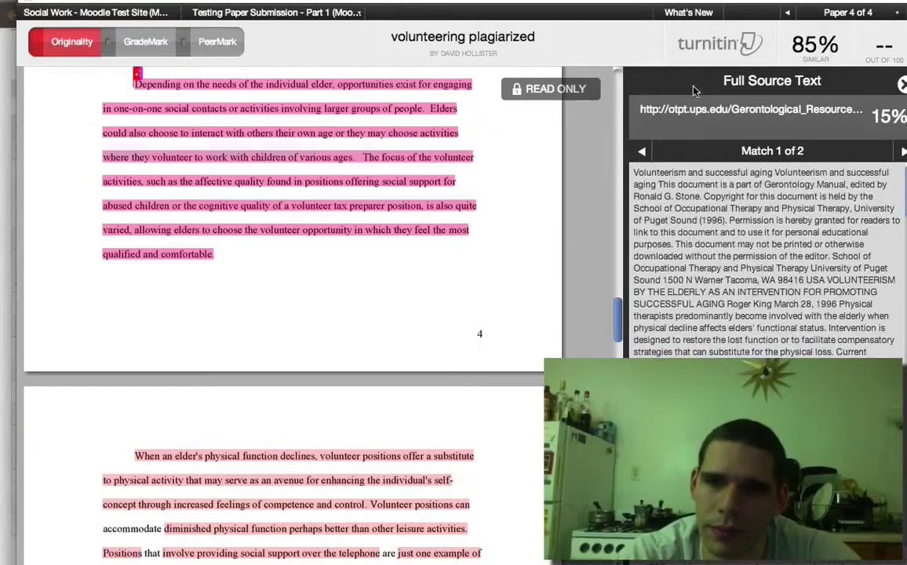
{"action": "left_click", "coordinate": [694, 115]}
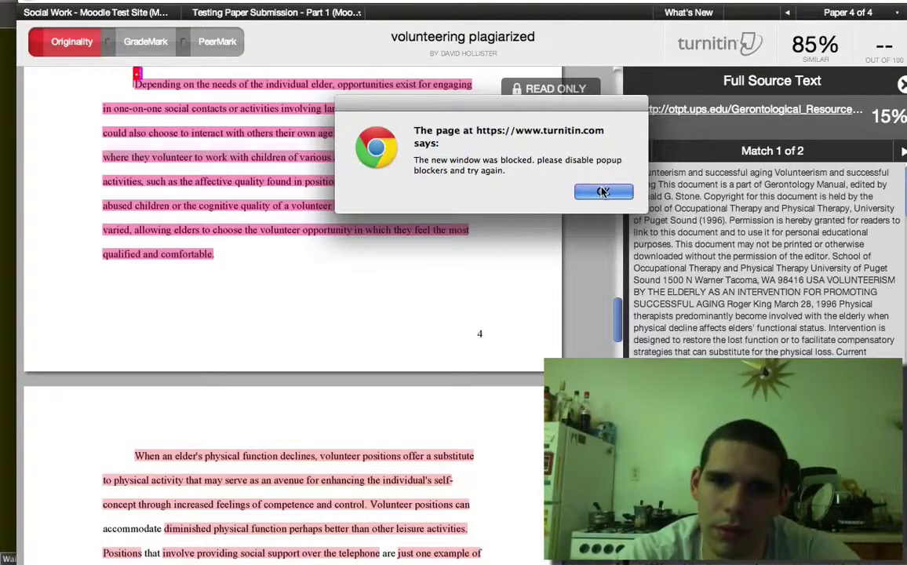
{"action": "left_click", "coordinate": [603, 192]}
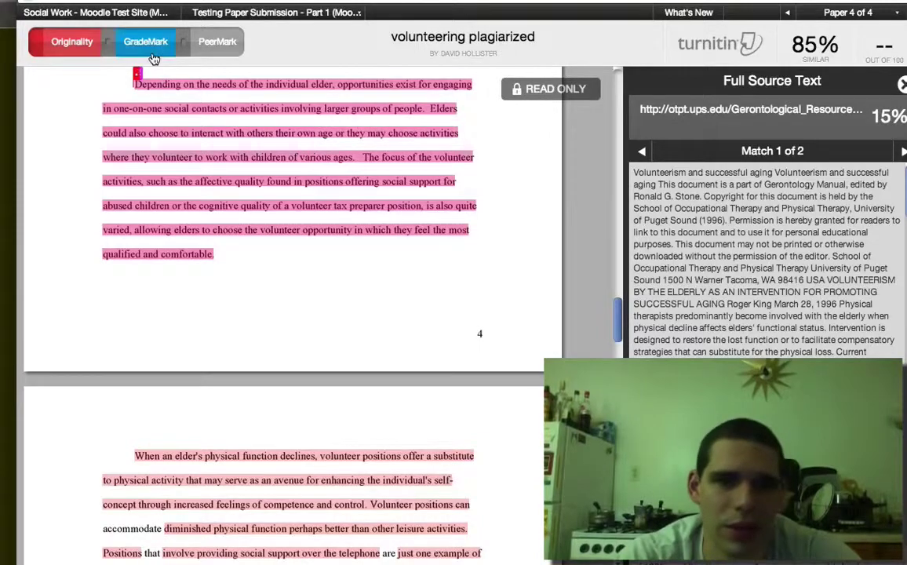
Switch to GradeMark and review the page 1 QuickMark comments such as Missing Punc. and Sp.
{"action": "left_click", "coordinate": [146, 42]}
{"action": "scroll", "coordinate": [291, 284], "scroll_direction": "up", "scroll_amount": 5}
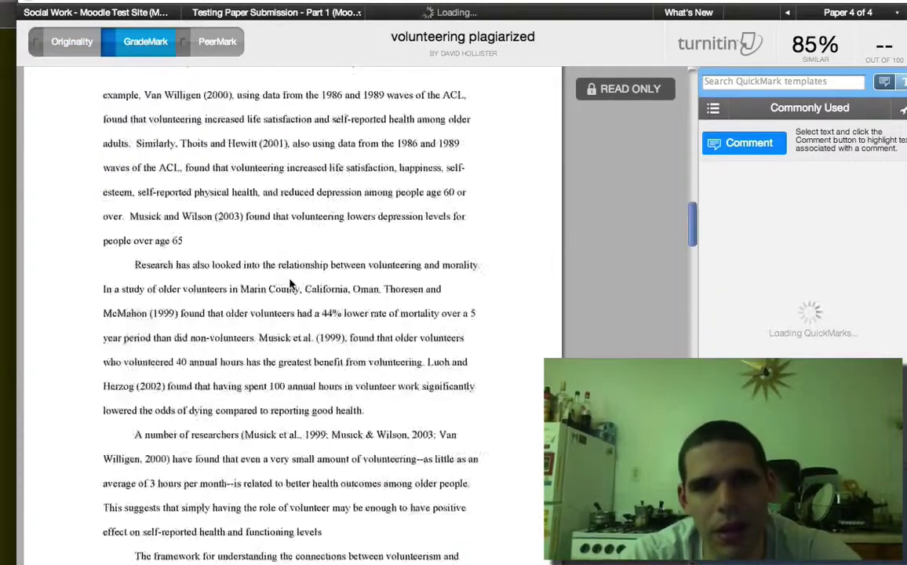
{"action": "scroll", "coordinate": [291, 284], "scroll_direction": "up", "scroll_amount": 10}
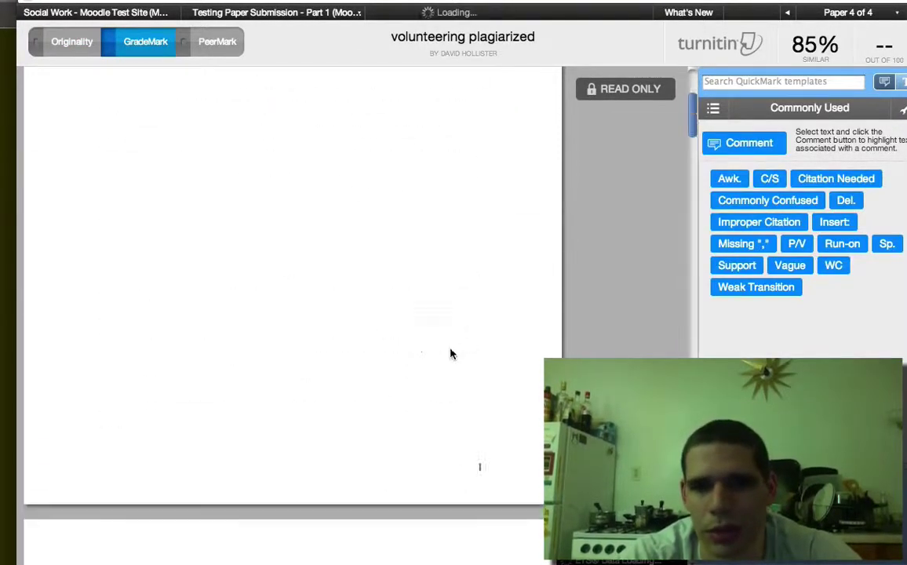
{"action": "scroll", "coordinate": [451, 354], "scroll_direction": "up", "scroll_amount": 3}
{"action": "scroll", "coordinate": [451, 354], "scroll_direction": "down", "scroll_amount": 10}
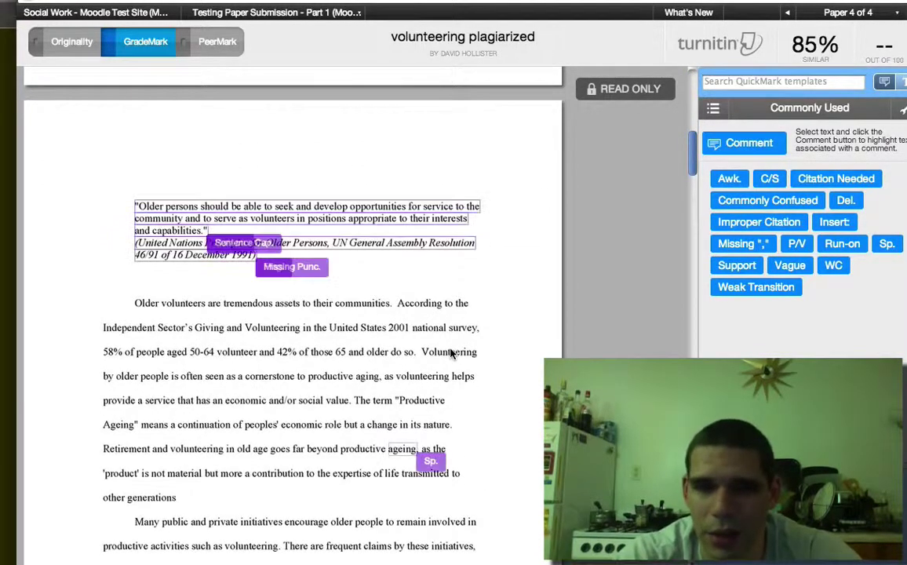
{"action": "scroll", "coordinate": [451, 354], "scroll_direction": "down", "scroll_amount": 1}
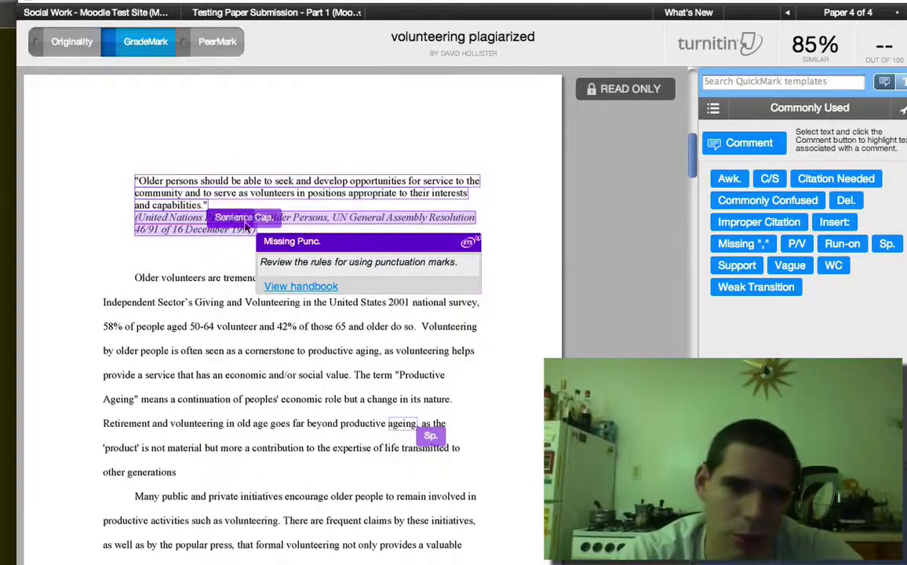
{"action": "mouse_move", "coordinate": [239, 217]}
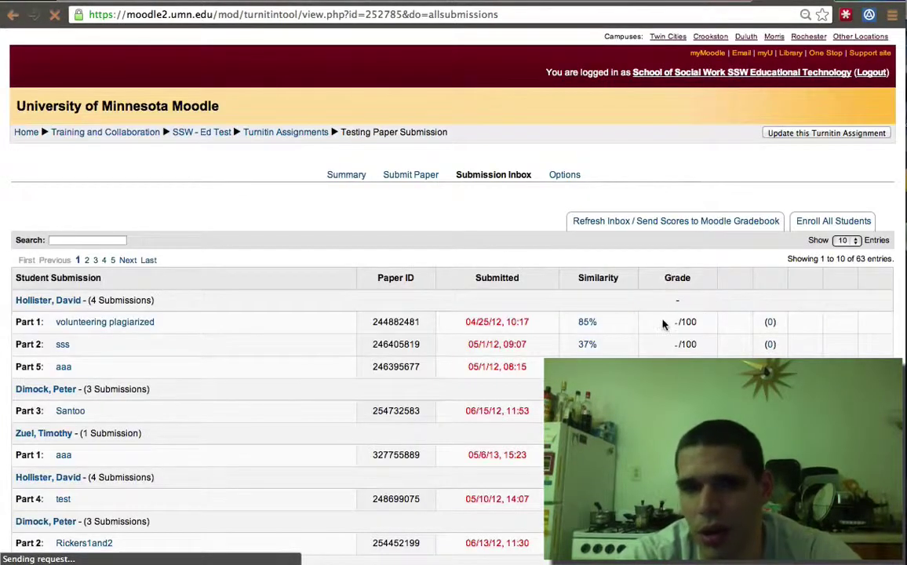
{"action": "scroll", "coordinate": [663, 327], "scroll_direction": "down", "scroll_amount": 2}
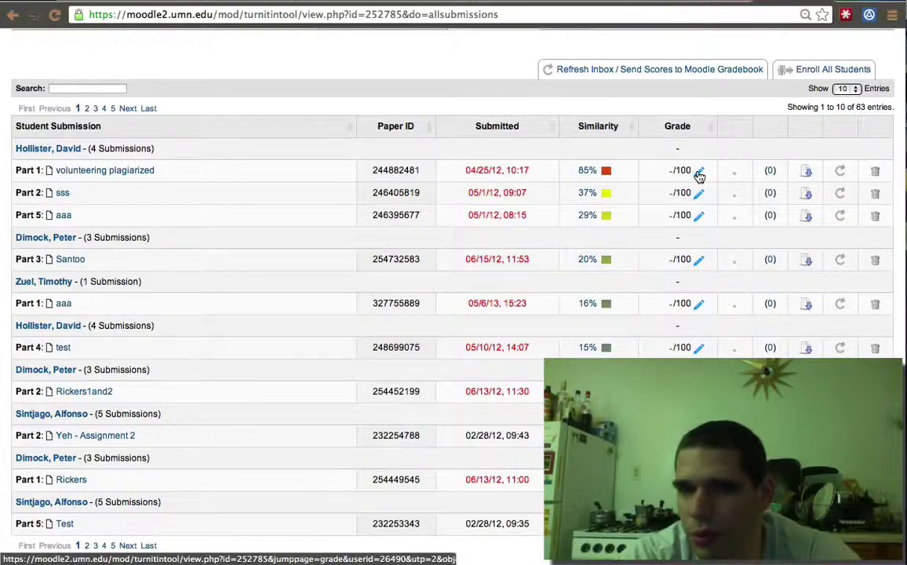
{"action": "scroll", "coordinate": [666, 328], "scroll_direction": "up", "scroll_amount": 3}
{"action": "scroll", "coordinate": [665, 328], "scroll_direction": "down", "scroll_amount": 4}
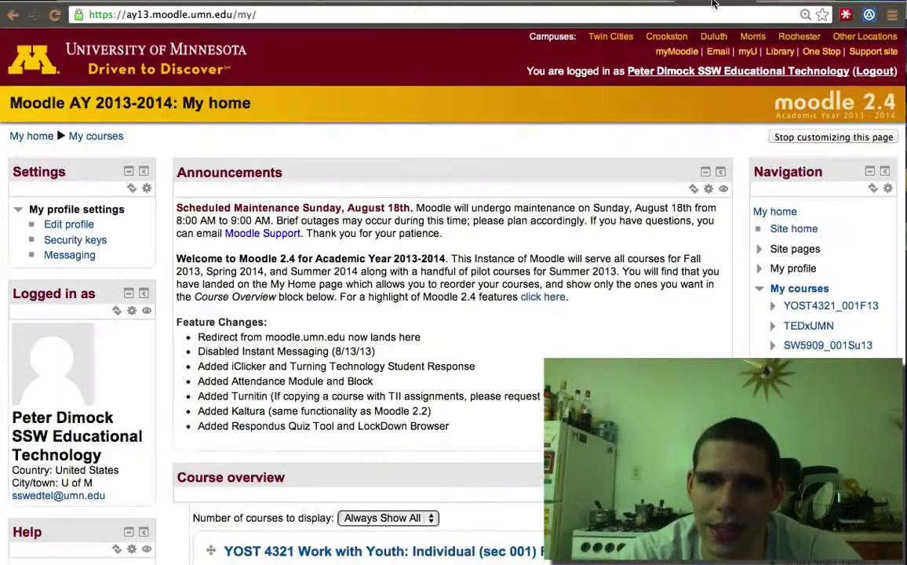
Go from My home back to the TurnitIn Assignment and view its Summary with Part 1 due 08/24/13.
{"action": "left_click", "coordinate": [648, 2]}
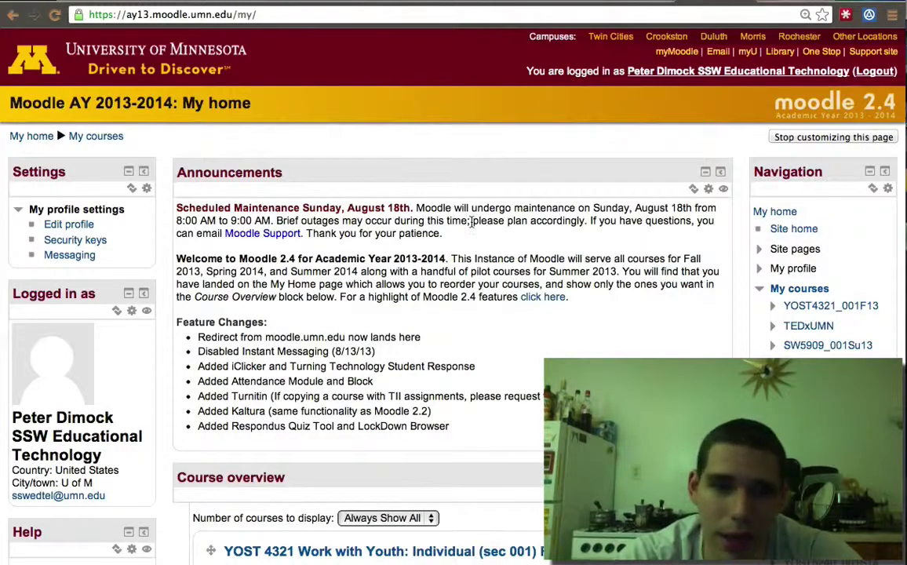
{"action": "left_click", "coordinate": [9, 17]}
{"action": "left_click", "coordinate": [10, 17]}
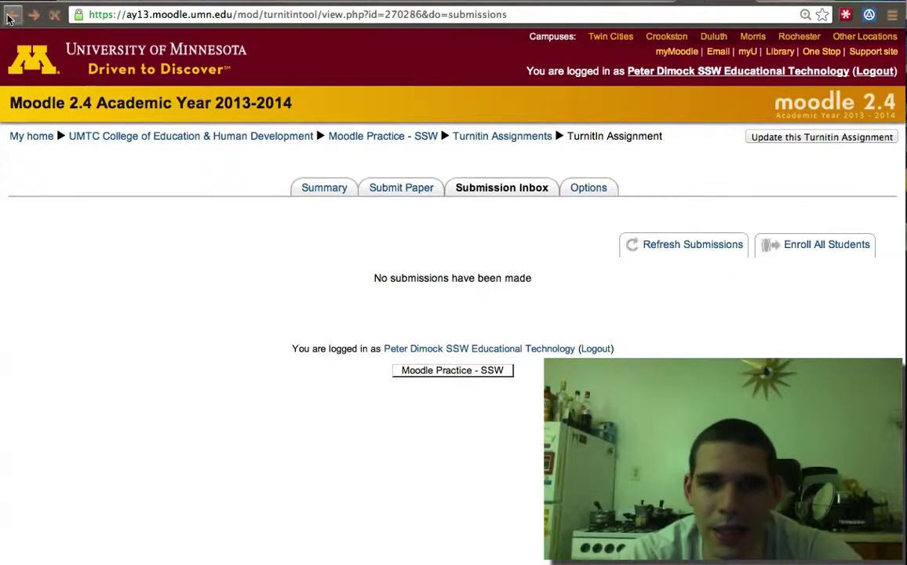
{"action": "left_click", "coordinate": [9, 16]}
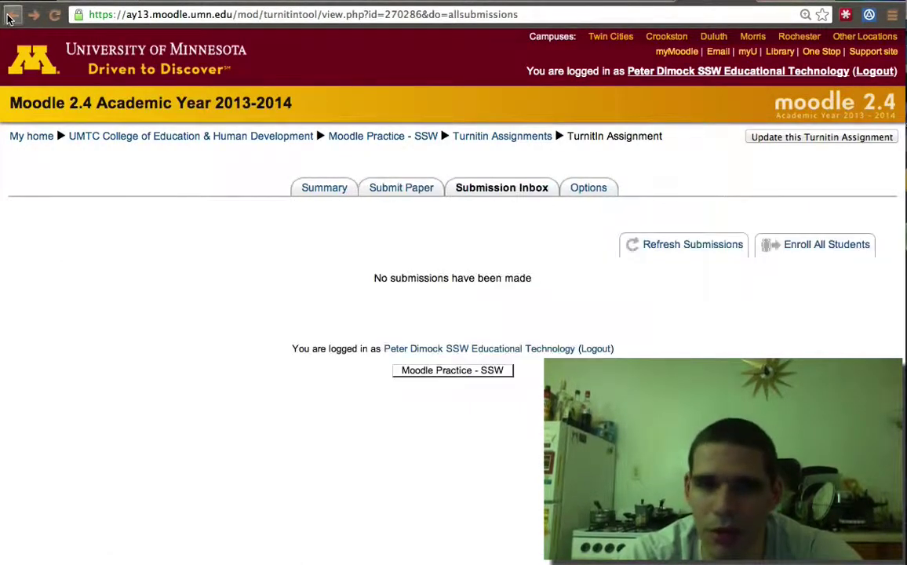
{"action": "left_click", "coordinate": [343, 197]}
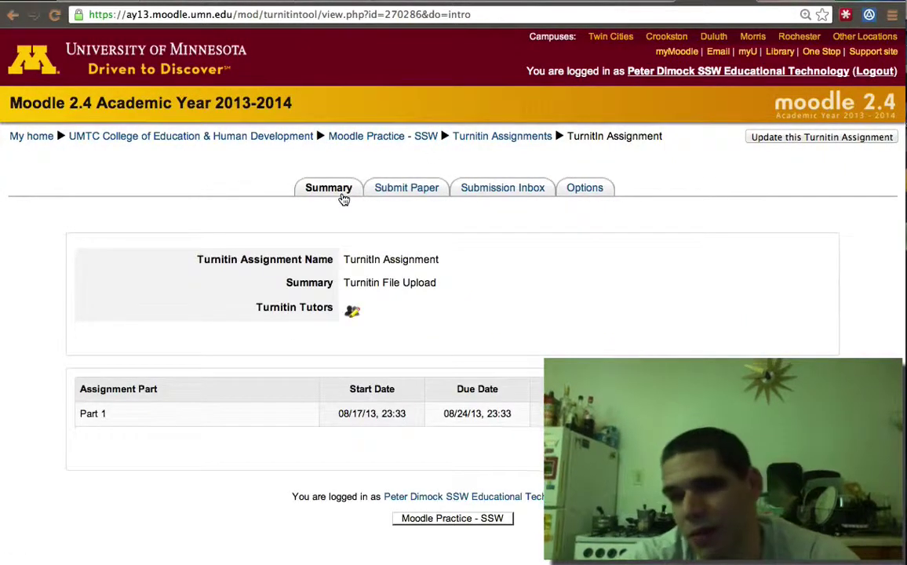